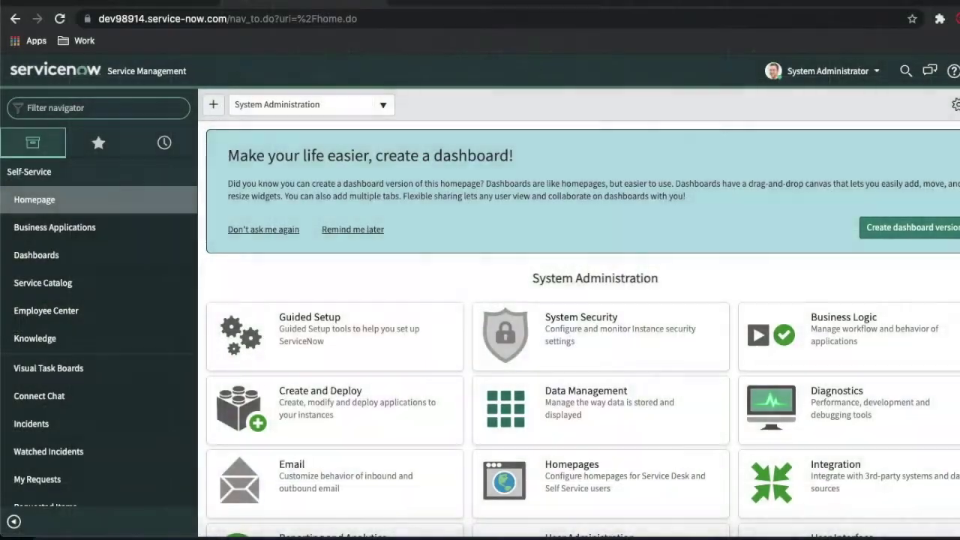
Filter the navigator for "inven" and view the list of in-stock assets.
text(in)
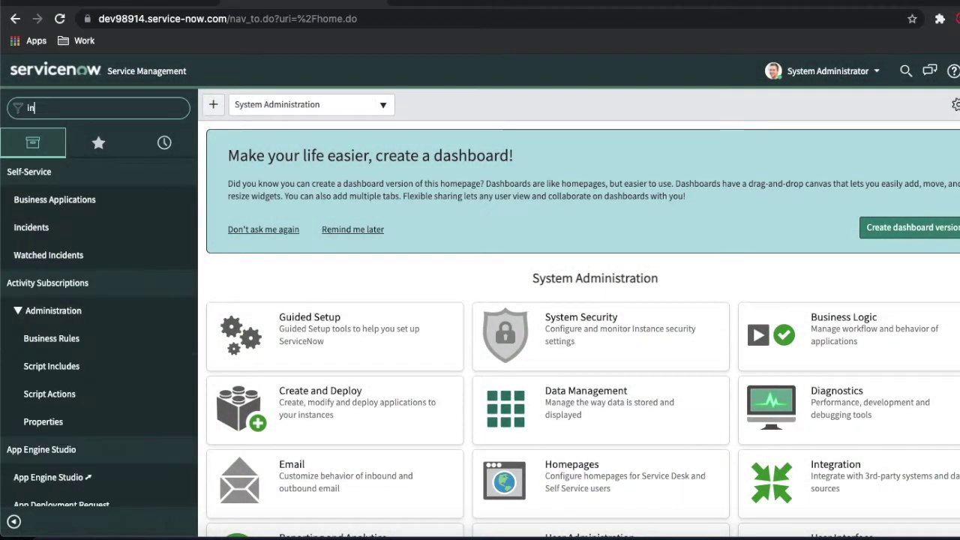
text(ven)
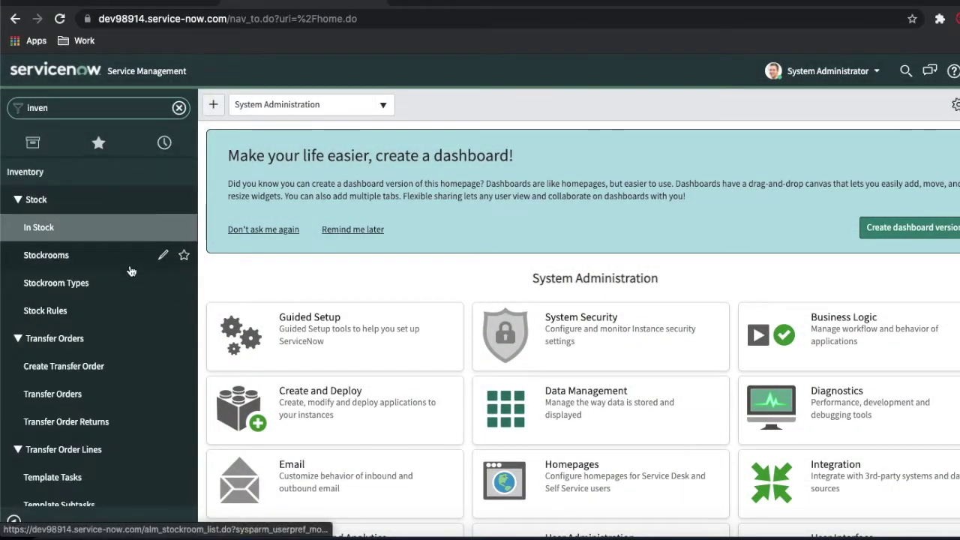
scroll(73, 288, down, 2)
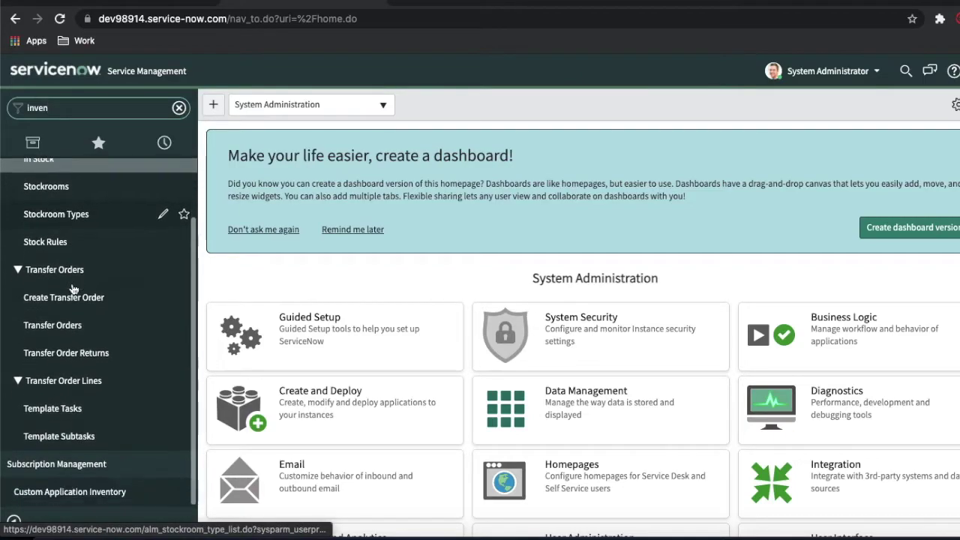
scroll(73, 289, up, 2)
click(42, 242)
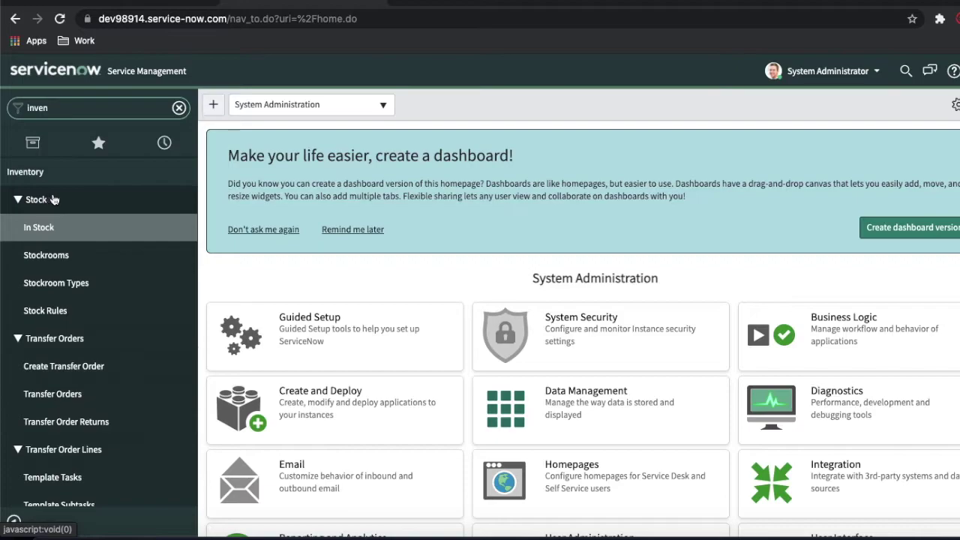
click(58, 239)
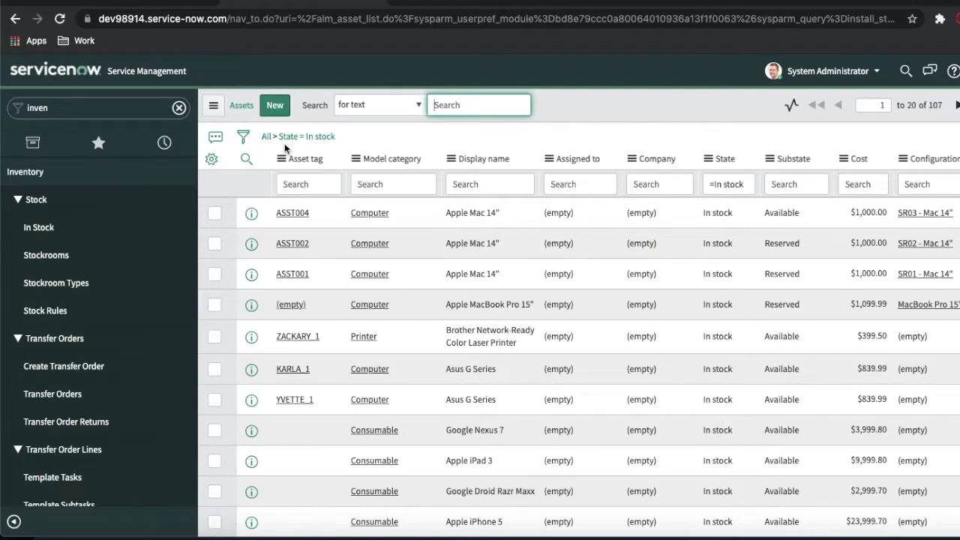
Review the list of stockrooms and the list of stockroom types in the Inventory application.
click(76, 263)
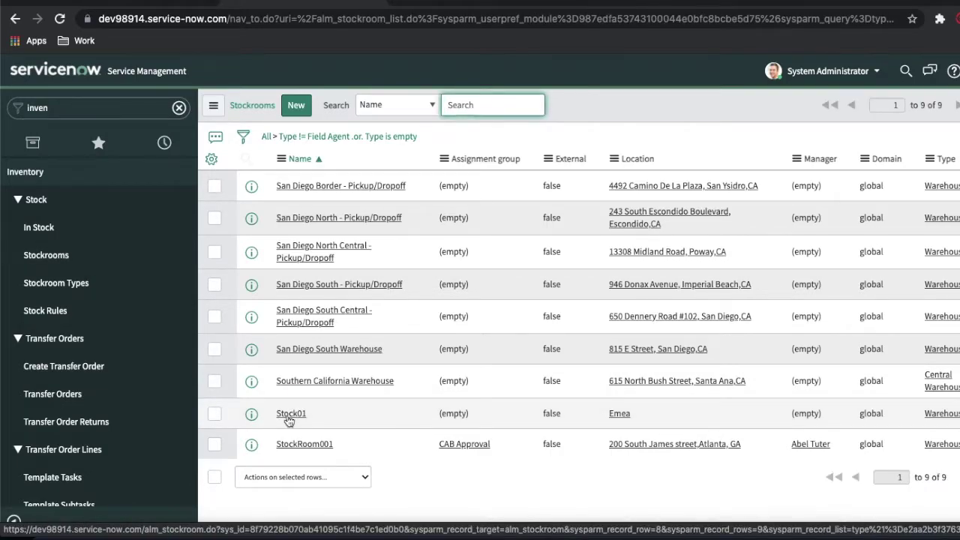
click(76, 284)
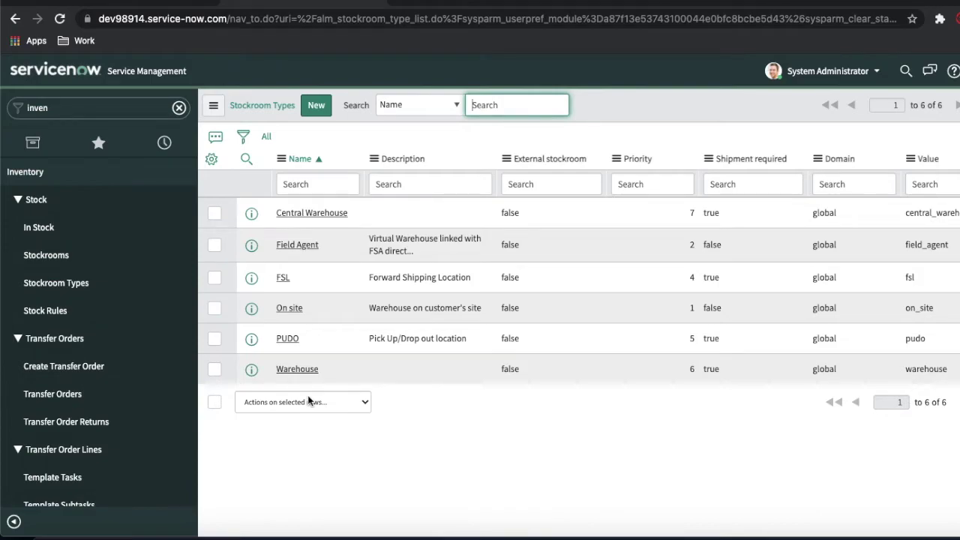
scroll(127, 402, down, 1)
scroll(127, 402, down, 1)
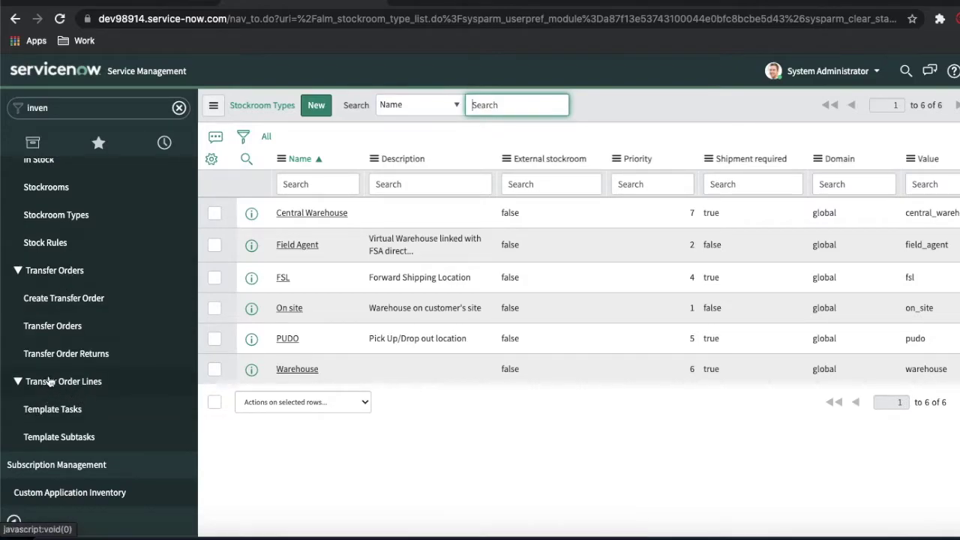
scroll(89, 330, up, 2)
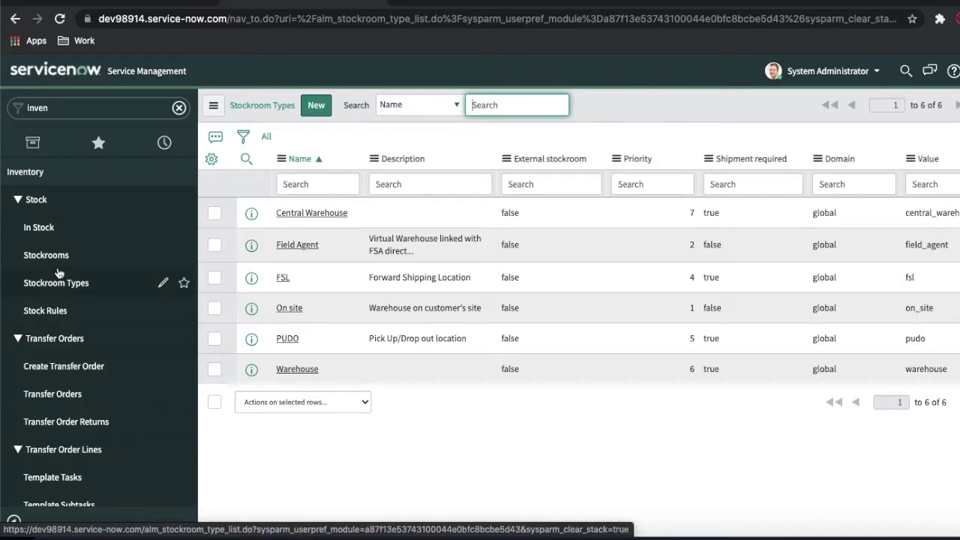
Open the Stock01 stockroom record and examine the state and substate of its hardware assets.
click(30, 258)
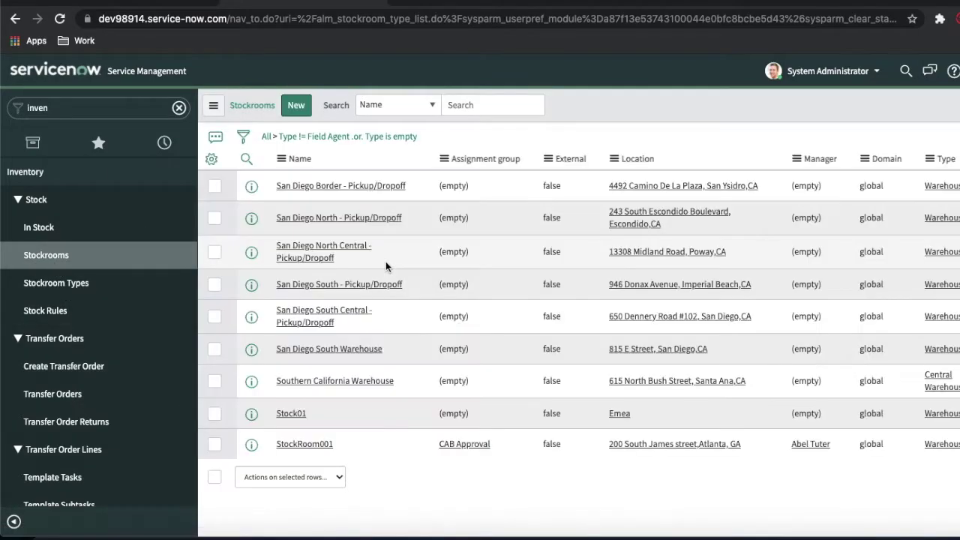
click(292, 413)
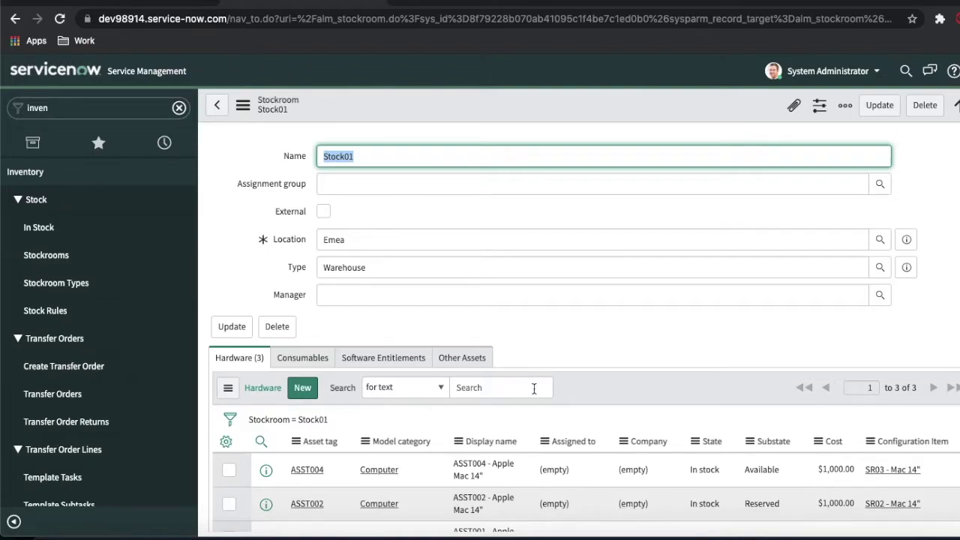
scroll(533, 388, down, 2)
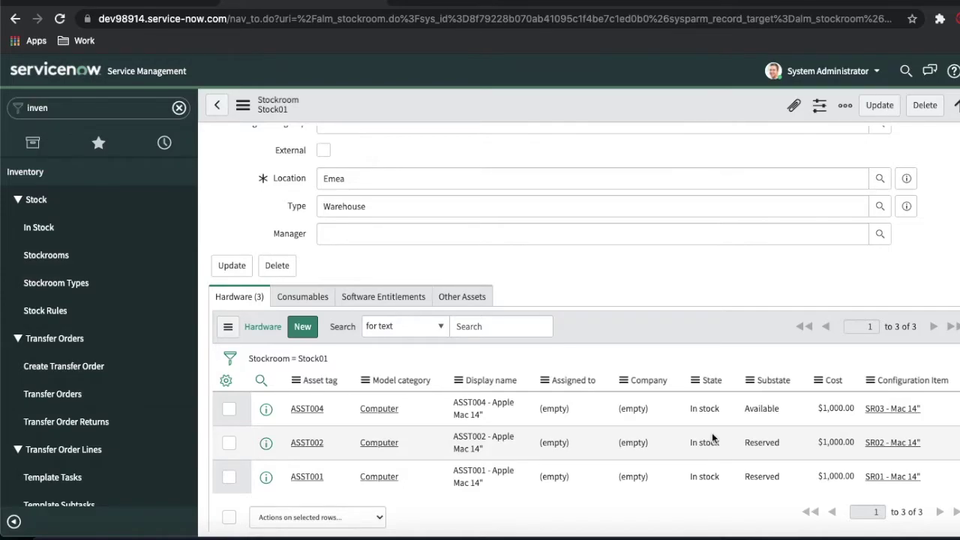
Filter the navigator for "product cat" and open the Apple Mac 14" record from the hardware models.
click(90, 109)
text(product cat)
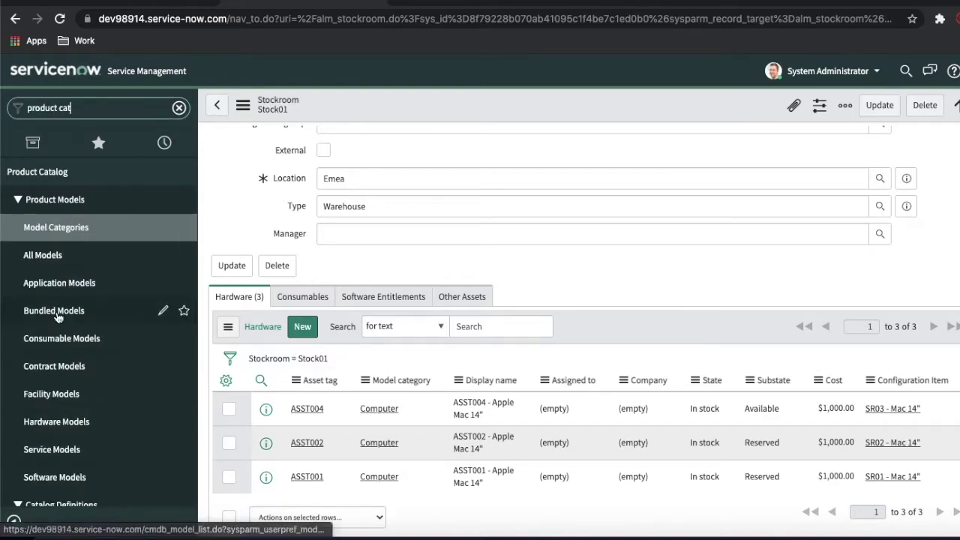
scroll(59, 308, down, 1)
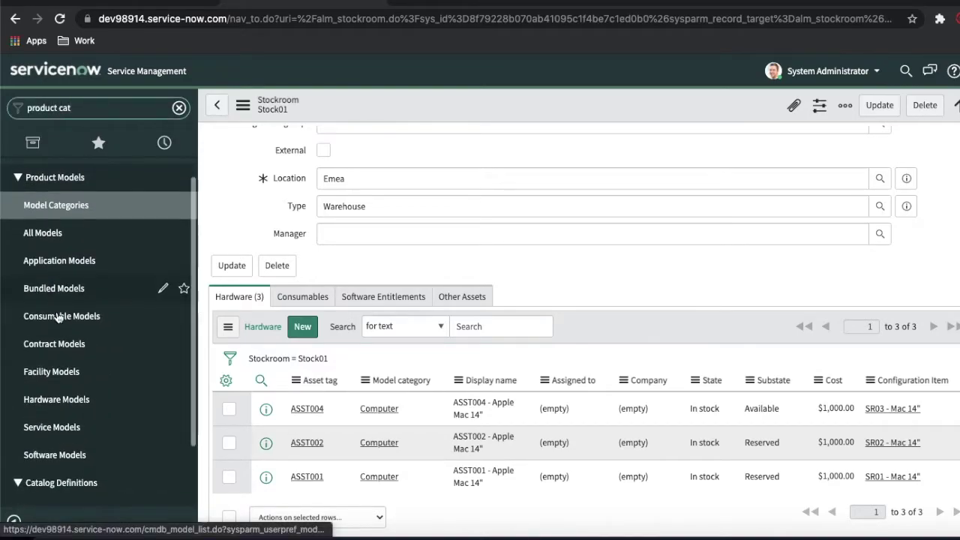
click(60, 386)
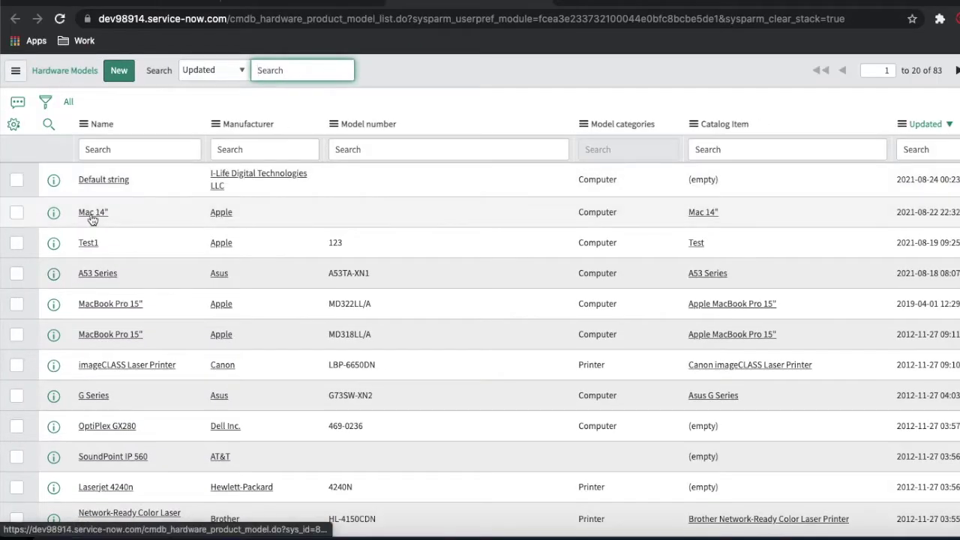
click(92, 216)
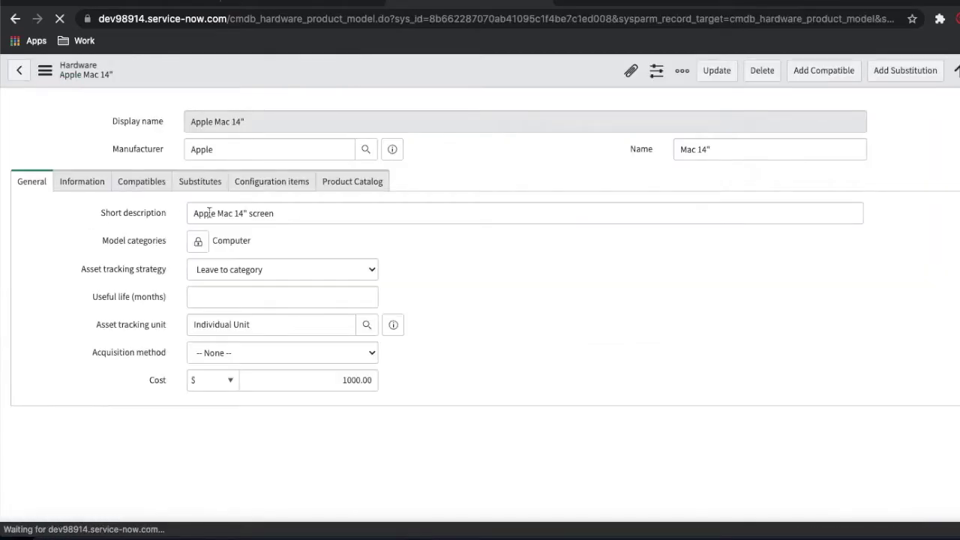
Open the Mac 14" model's catalog item from its product catalog details and order it immediately.
click(349, 183)
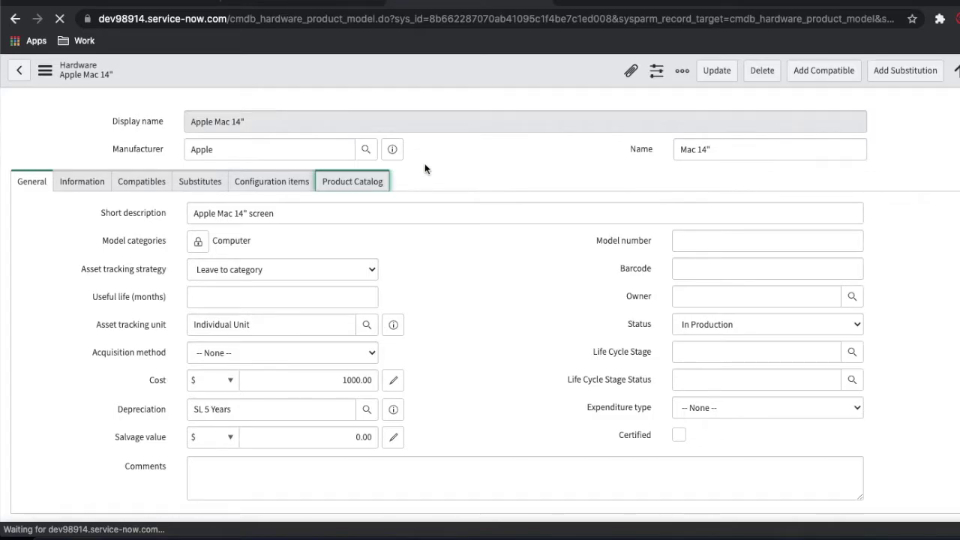
click(375, 191)
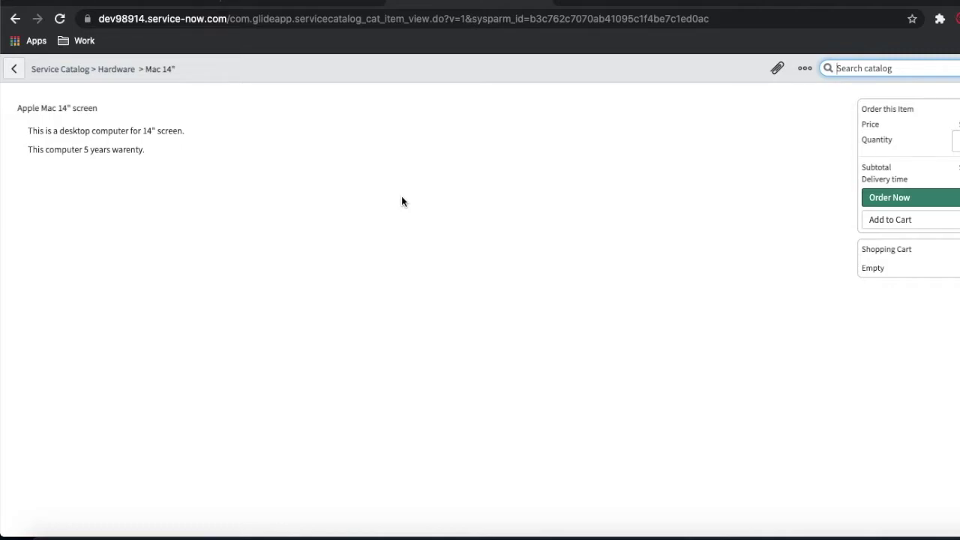
click(871, 202)
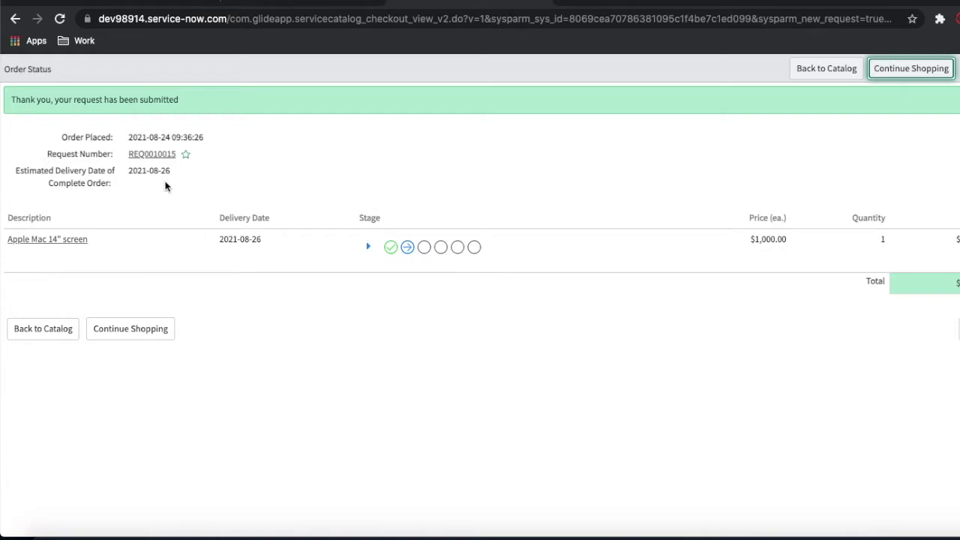
Open the submitted request's Source Request Items catalog task and start sourcing the request.
click(154, 155)
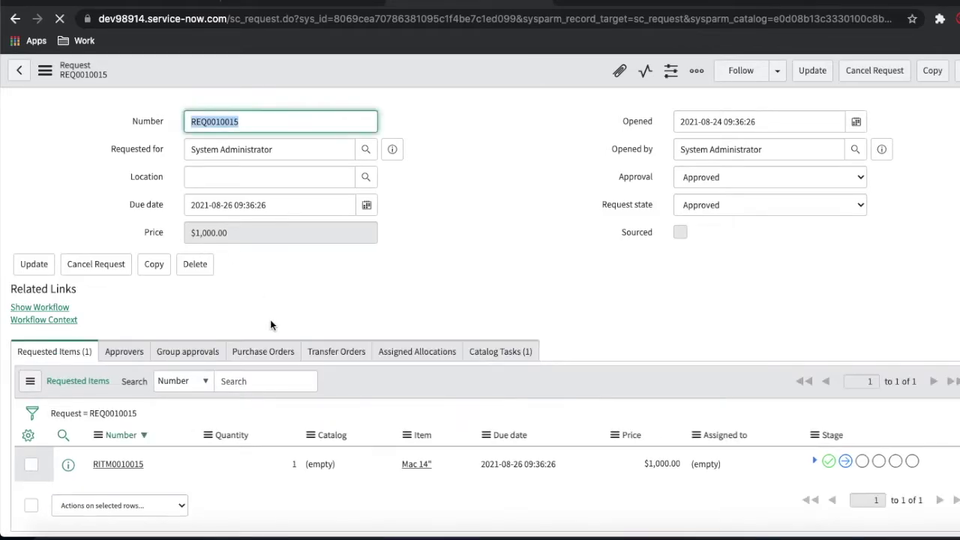
click(472, 352)
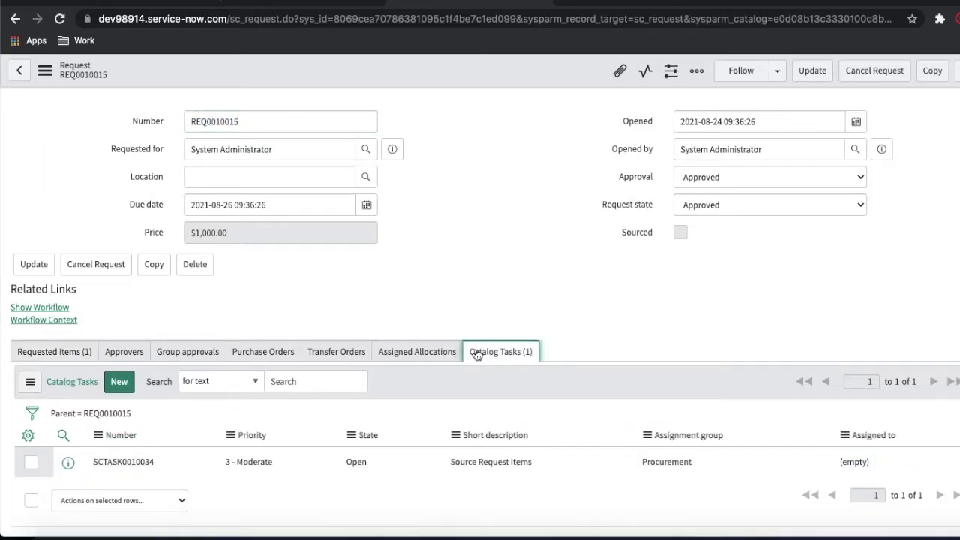
click(105, 463)
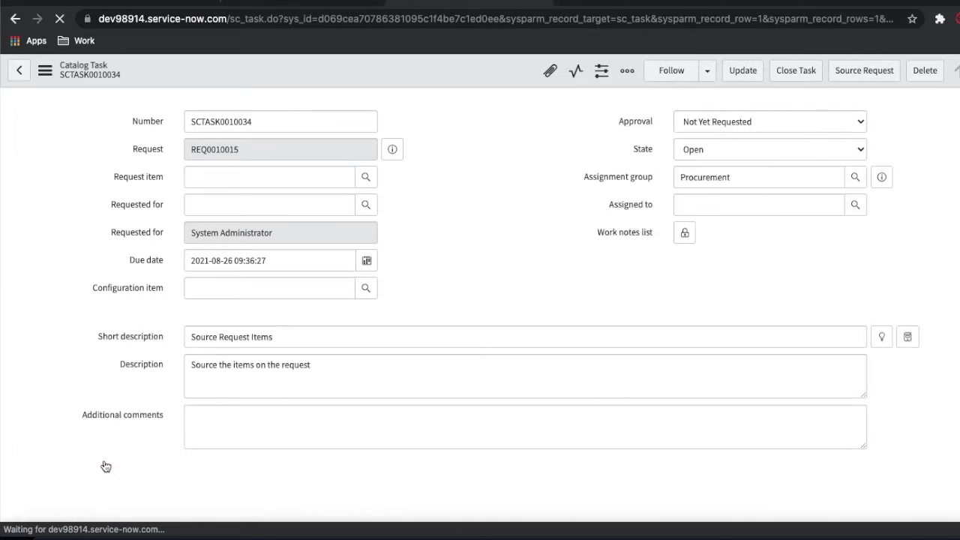
click(863, 78)
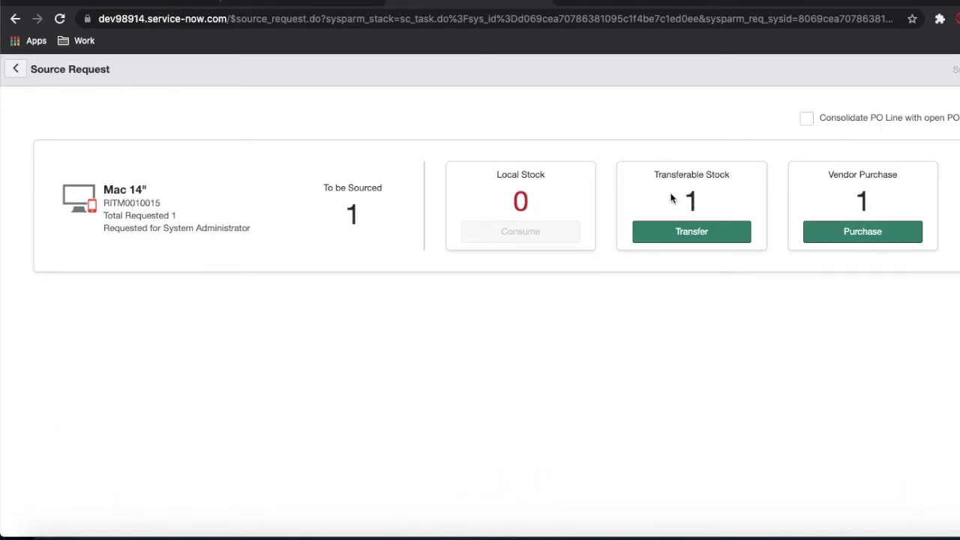
Source the Mac 14" by transfer from Stock01 to StockRoom001, submit the sourcing and acknowledge the result.
click(677, 232)
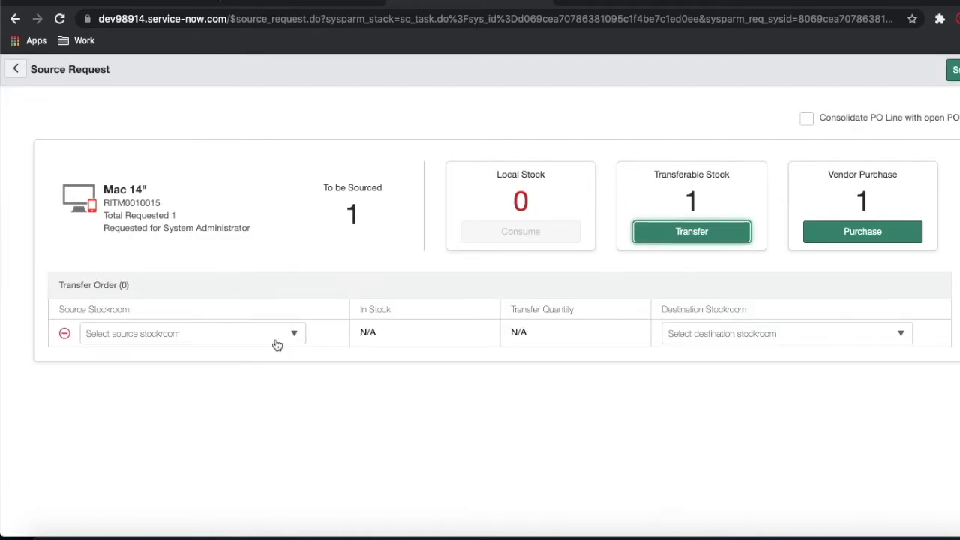
click(277, 343)
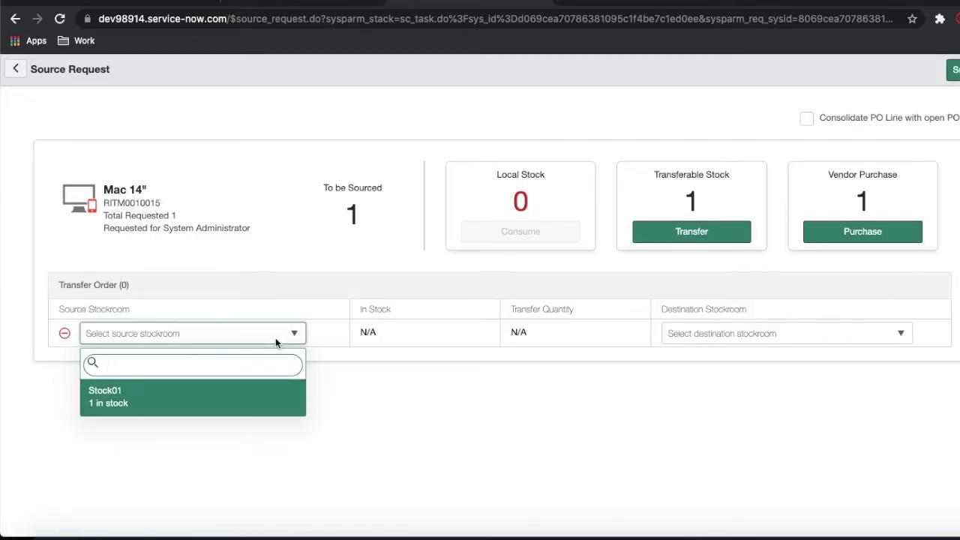
click(192, 404)
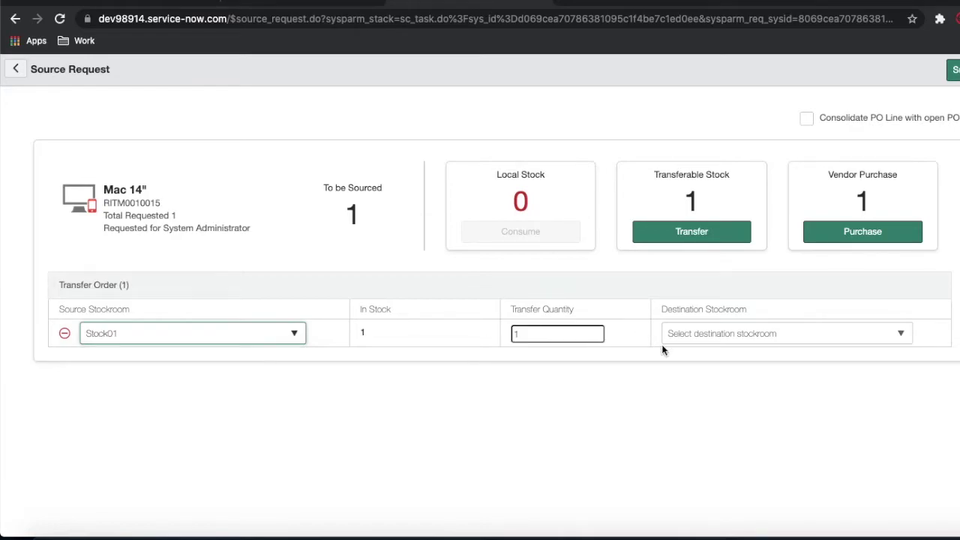
click(732, 333)
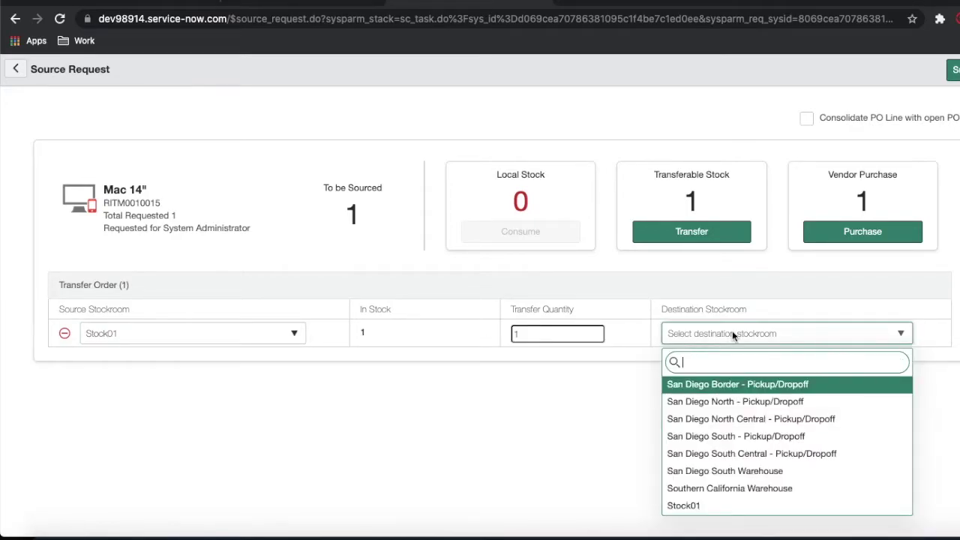
scroll(715, 420, down, 1)
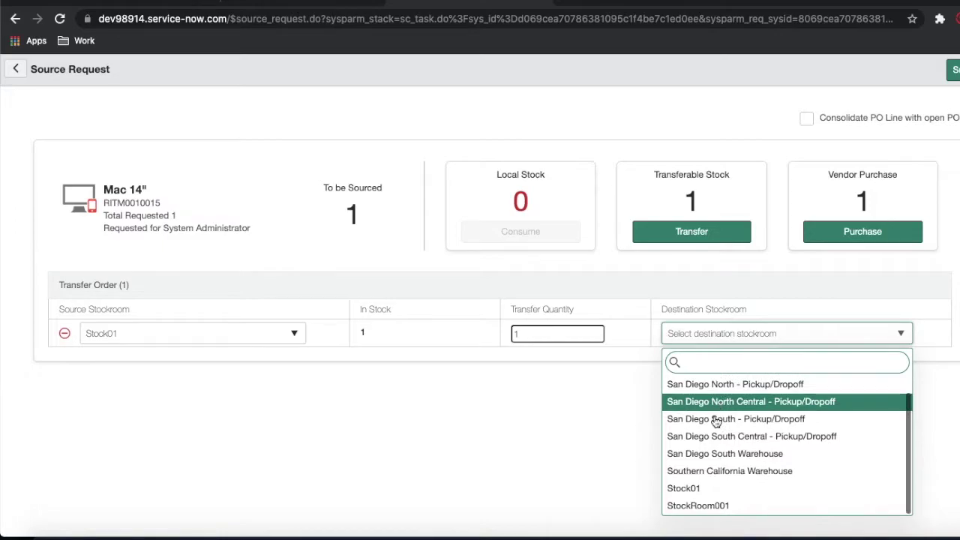
click(681, 510)
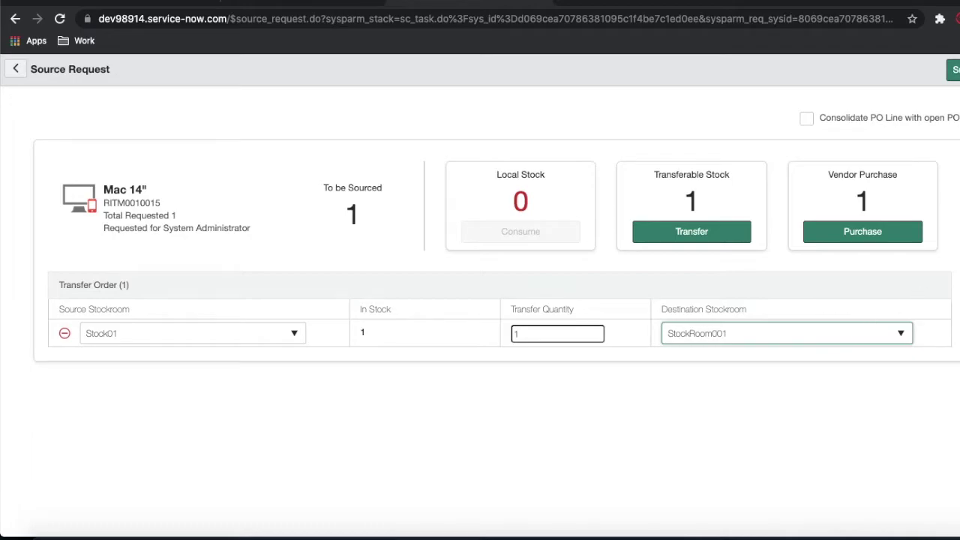
click(954, 69)
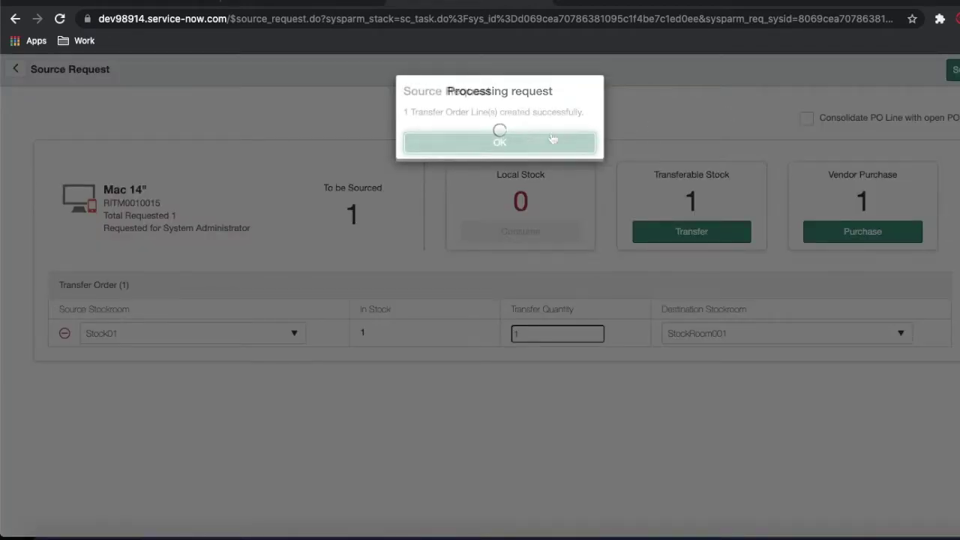
click(517, 141)
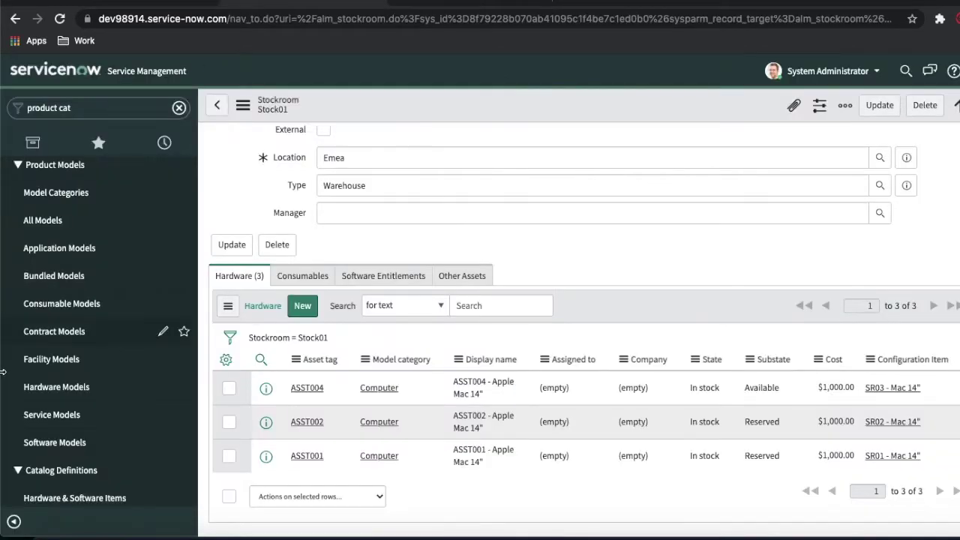
Filter the navigator for "inven" and open the list of transfer orders.
scroll(3, 373, down, 2)
scroll(3, 373, up, 3)
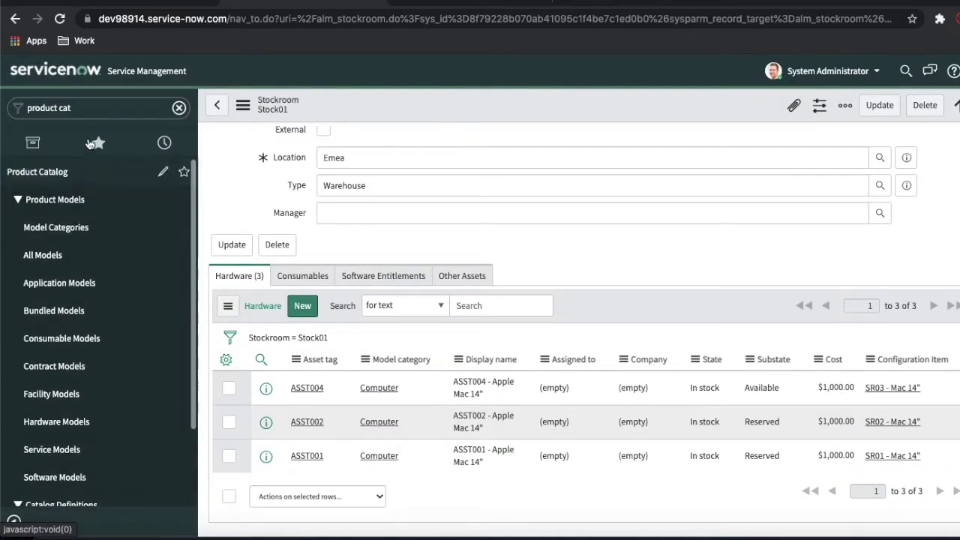
triple_click(81, 108)
key(BackSpace)
text(inven)
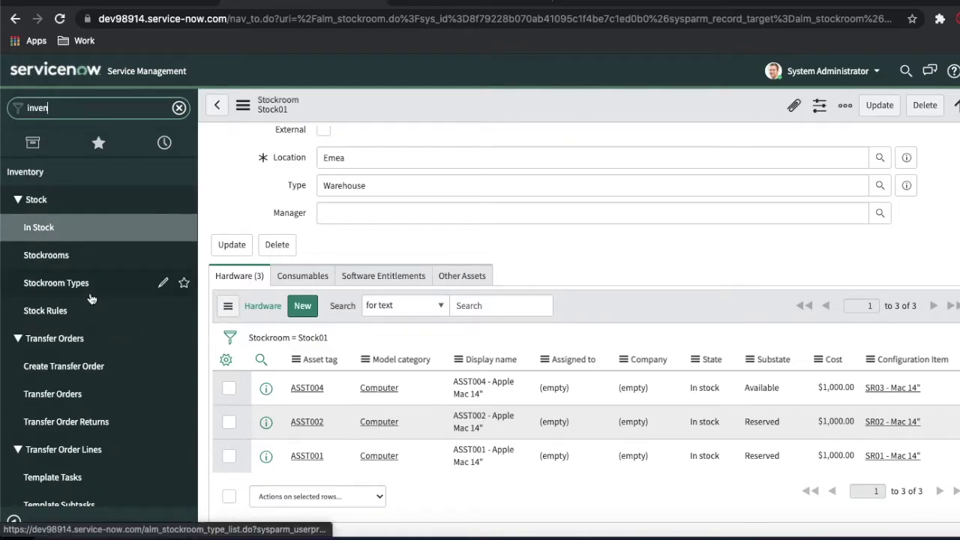
scroll(153, 284, down, 1)
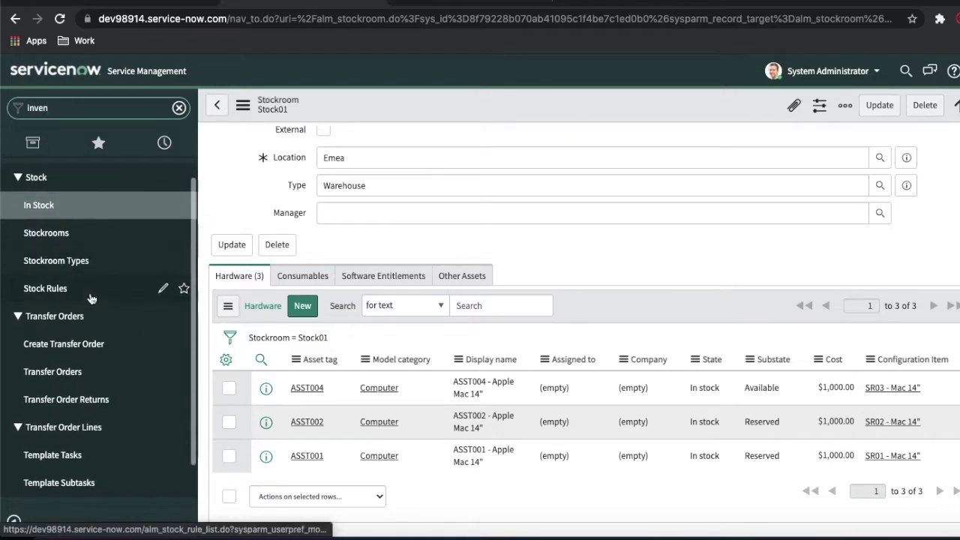
click(68, 373)
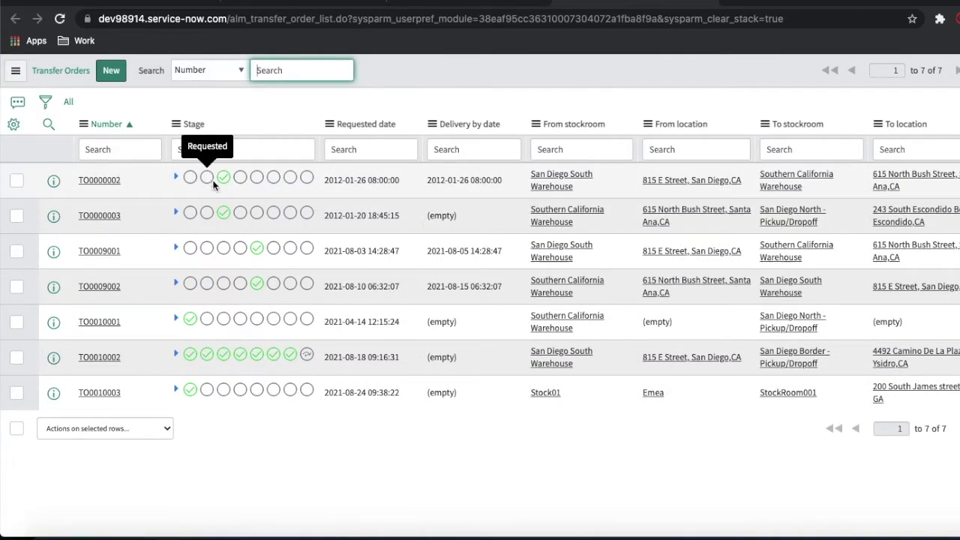
Sort the transfer orders list by number in descending order.
click(115, 128)
click(115, 127)
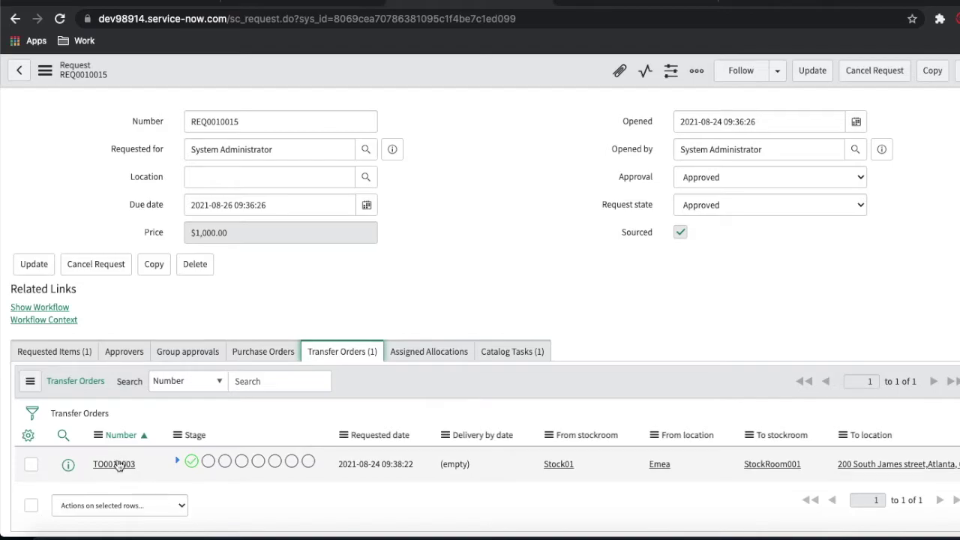
Open the Ready for fulfillment task of the Apple Mac 14" line in the request's Stock01 to StockRoom001 transfer order.
click(118, 466)
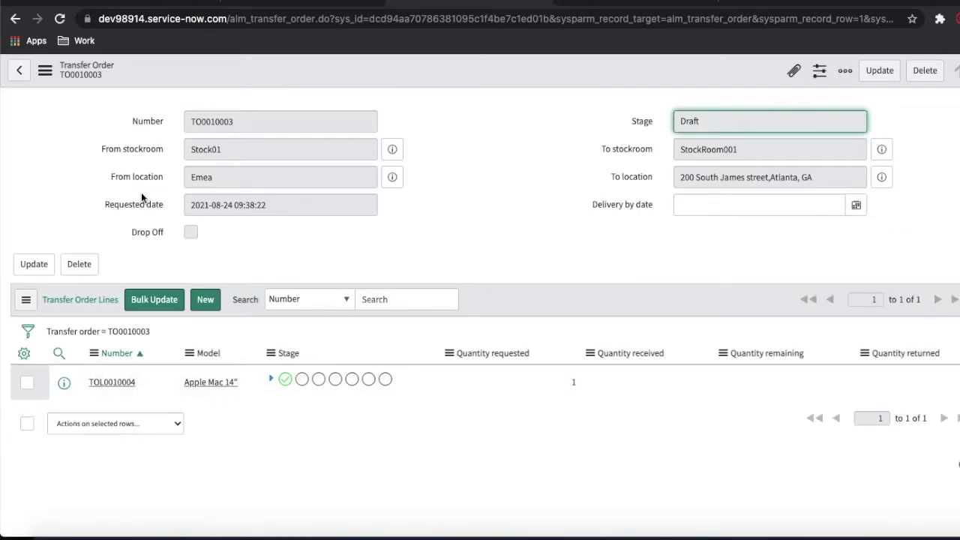
click(108, 385)
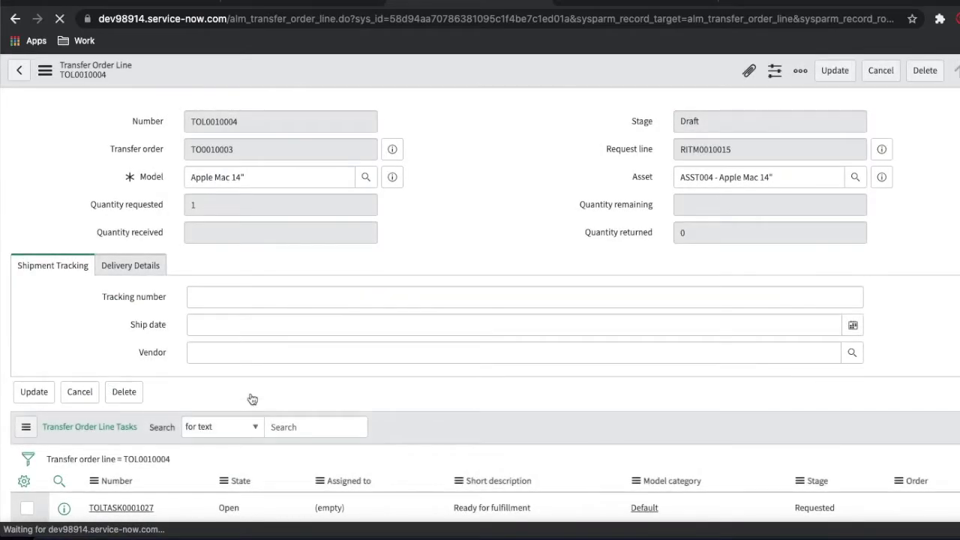
scroll(242, 333, down, 1)
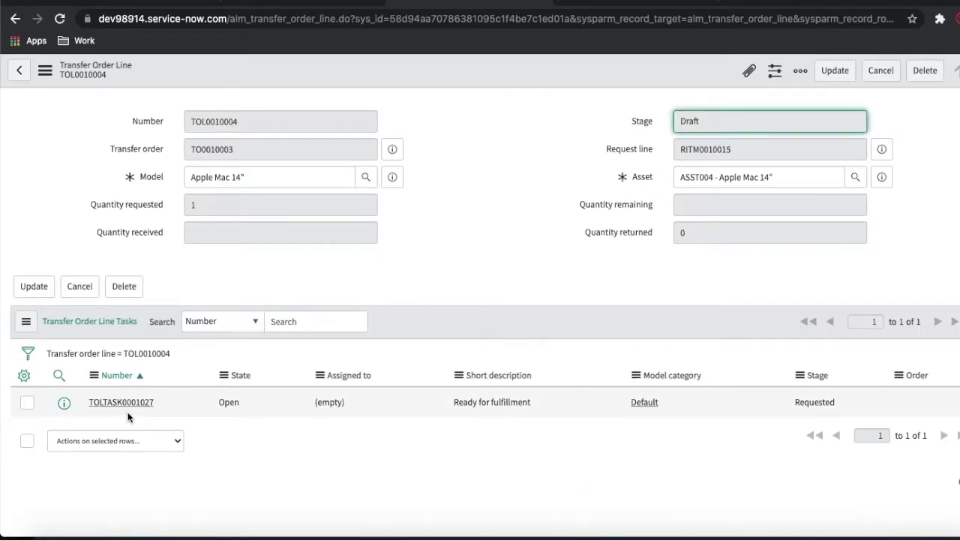
click(127, 405)
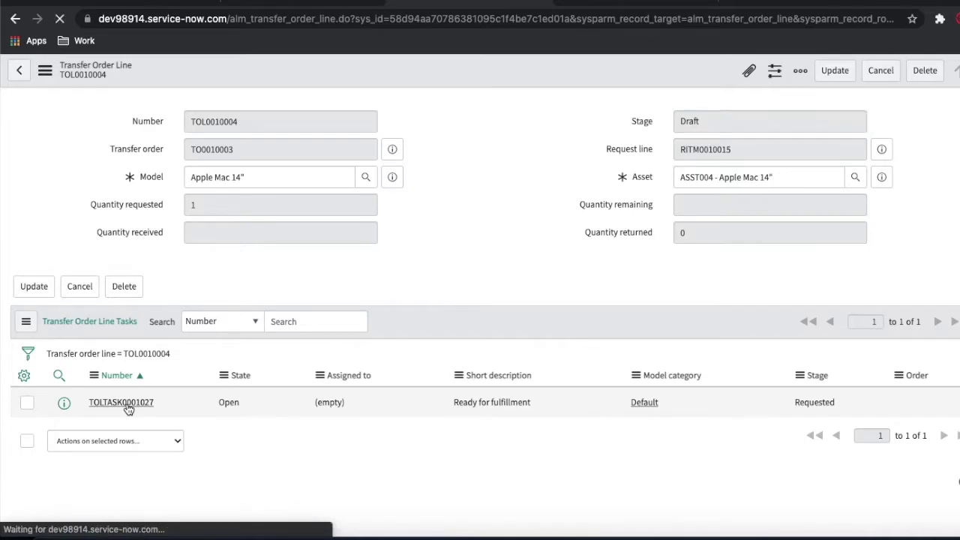
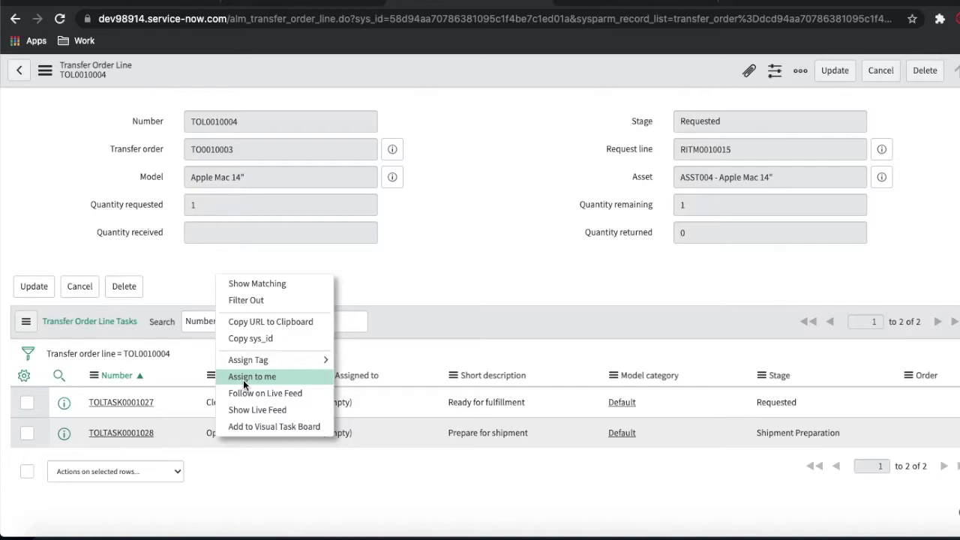
Assign the Prepare for shipment task to yourself and close it.
click(243, 380)
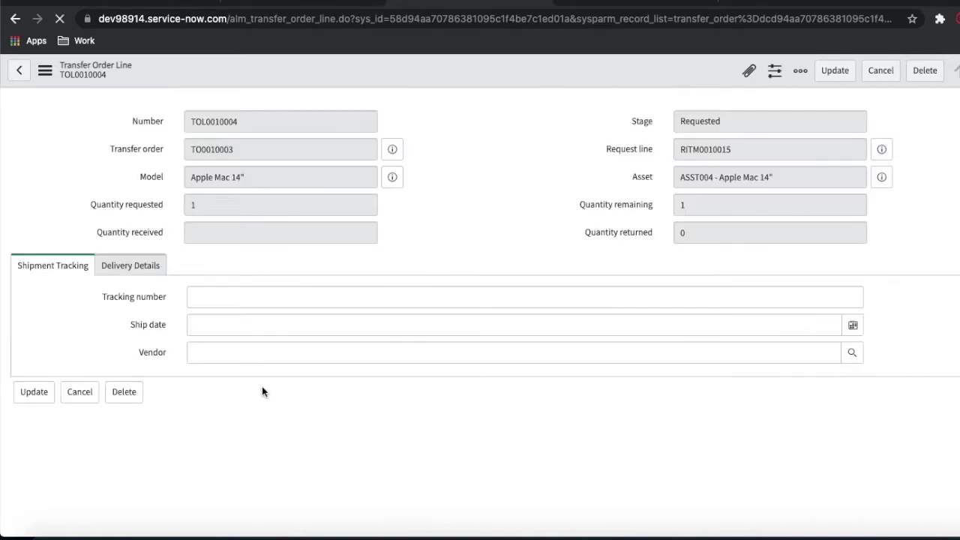
click(116, 433)
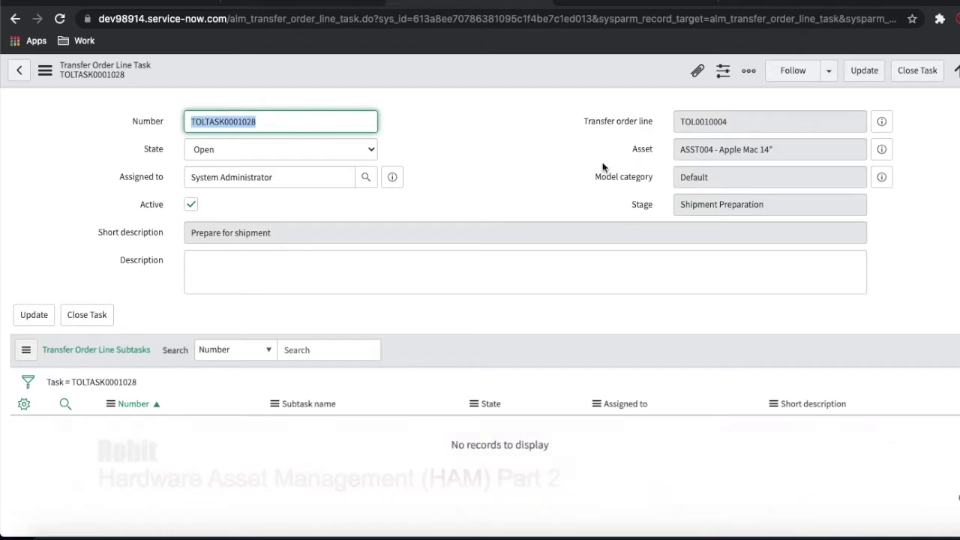
click(917, 83)
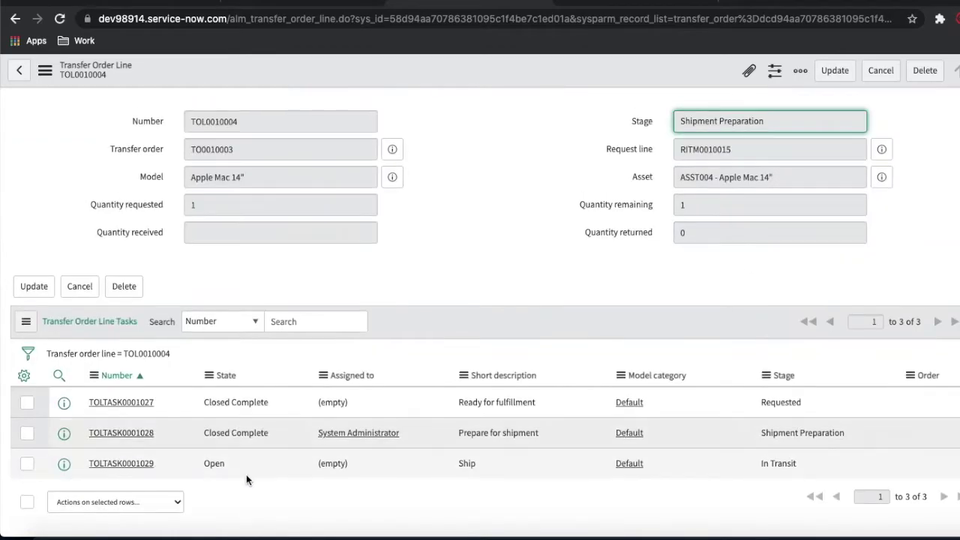
Close the transfer order line's Ship task and its Receive task.
click(137, 465)
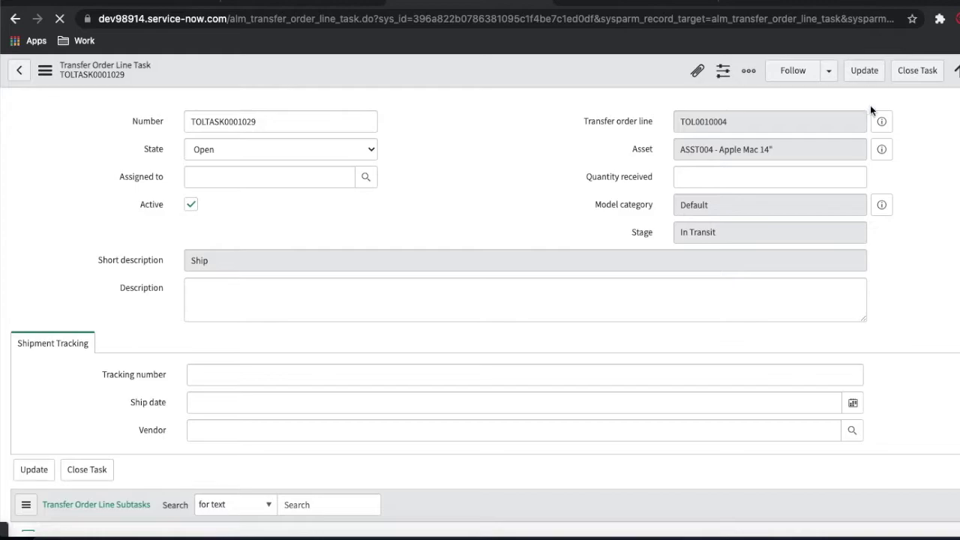
click(917, 74)
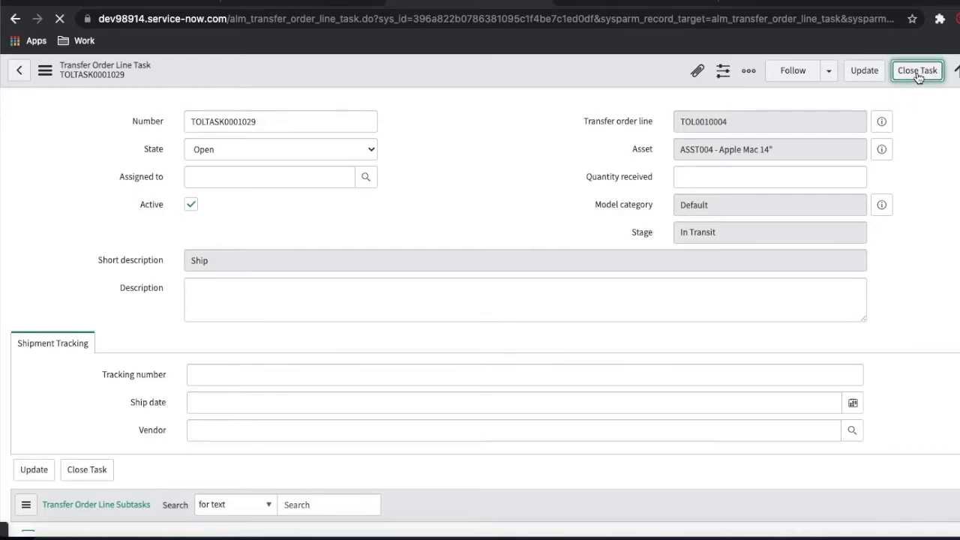
scroll(573, 256, down, 2)
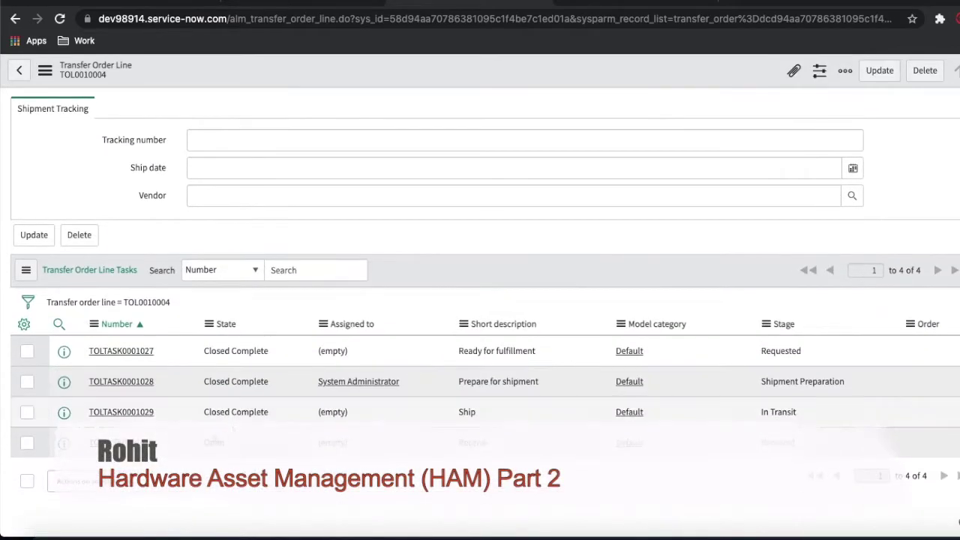
click(121, 443)
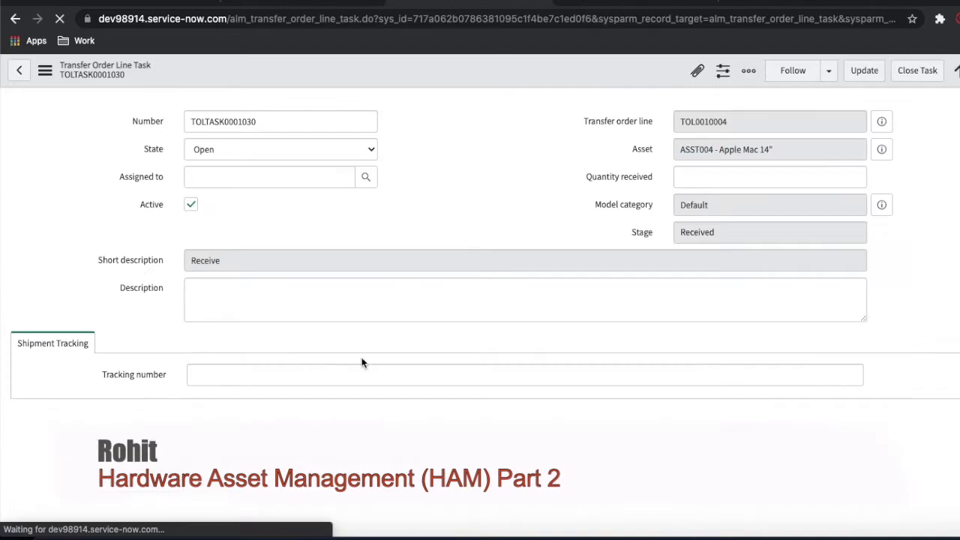
click(921, 73)
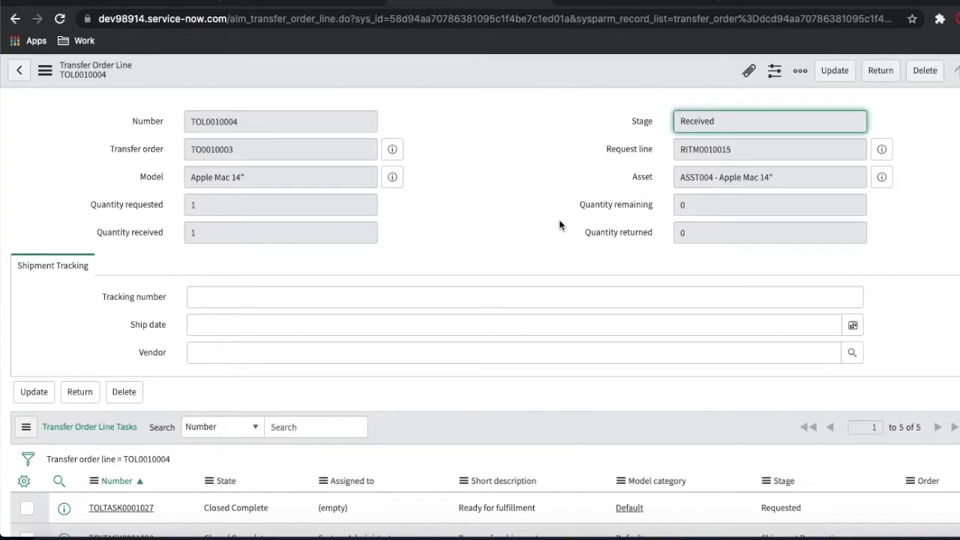
Close the transfer order line's Deliver task and review the line's task list and stage.
scroll(558, 219, down, 3)
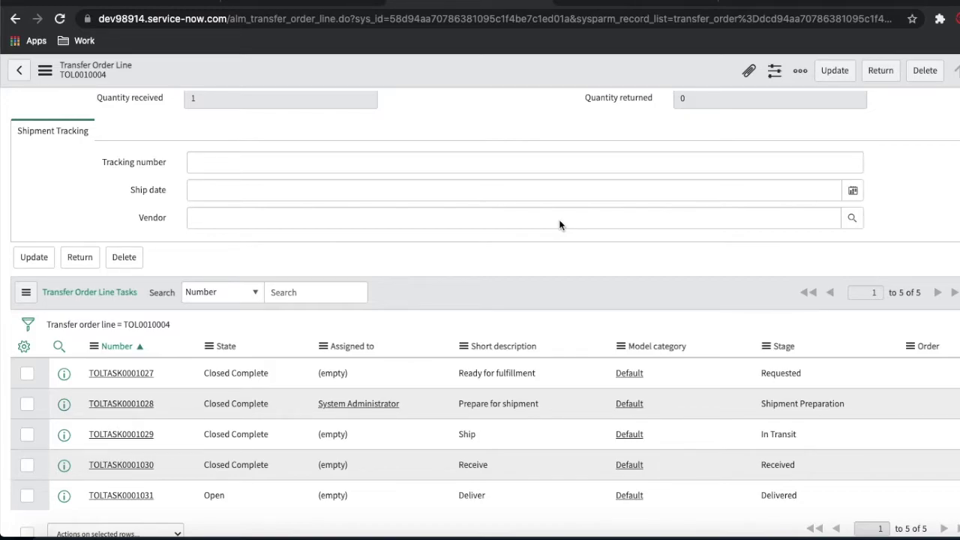
click(117, 498)
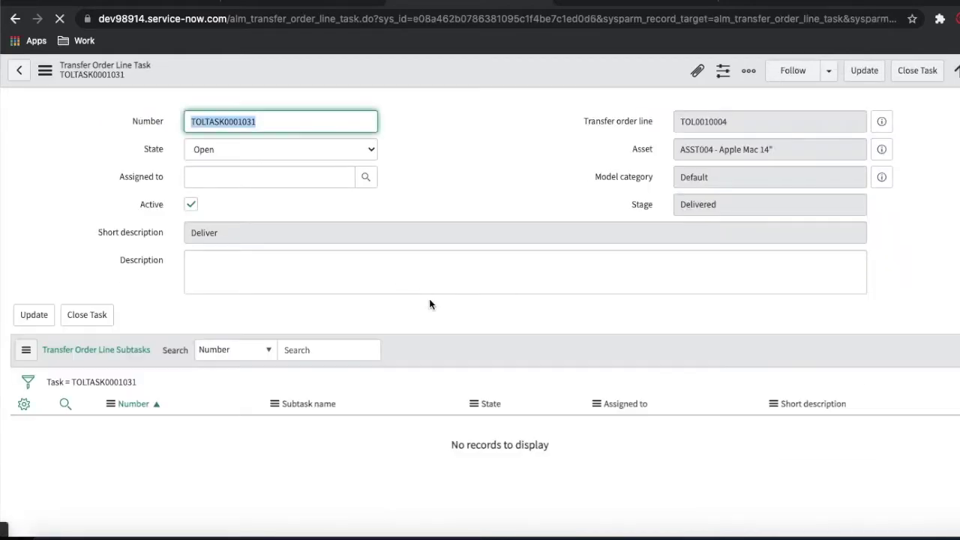
click(916, 75)
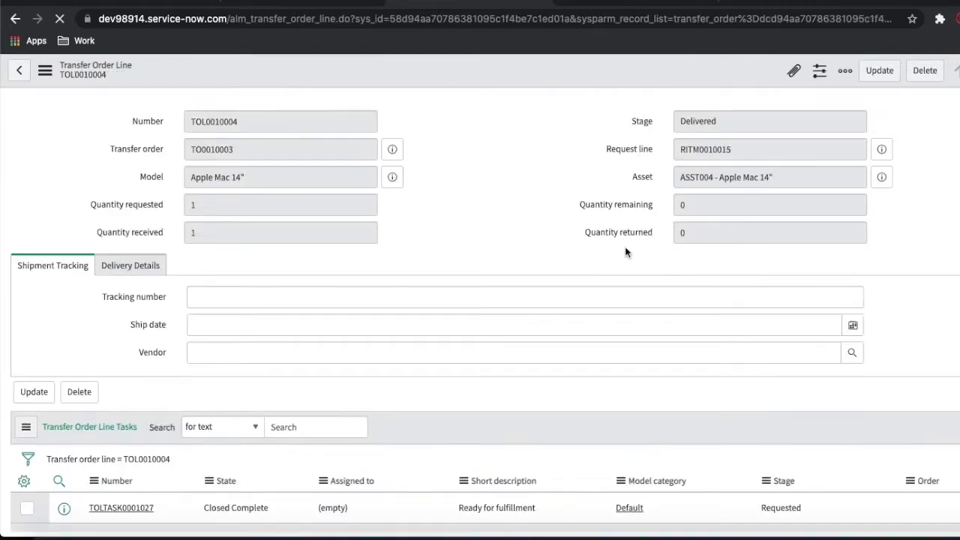
scroll(433, 404, down, 2)
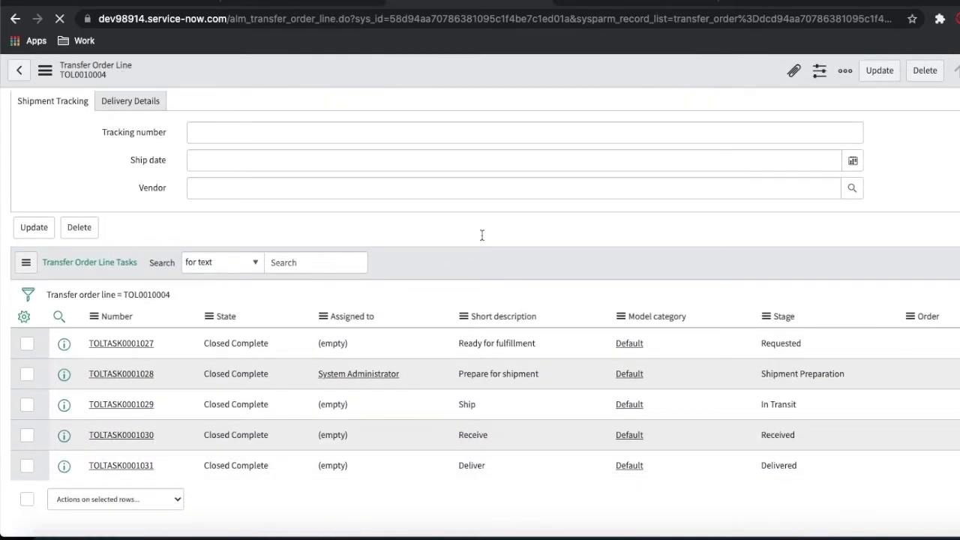
scroll(482, 236, up, 2)
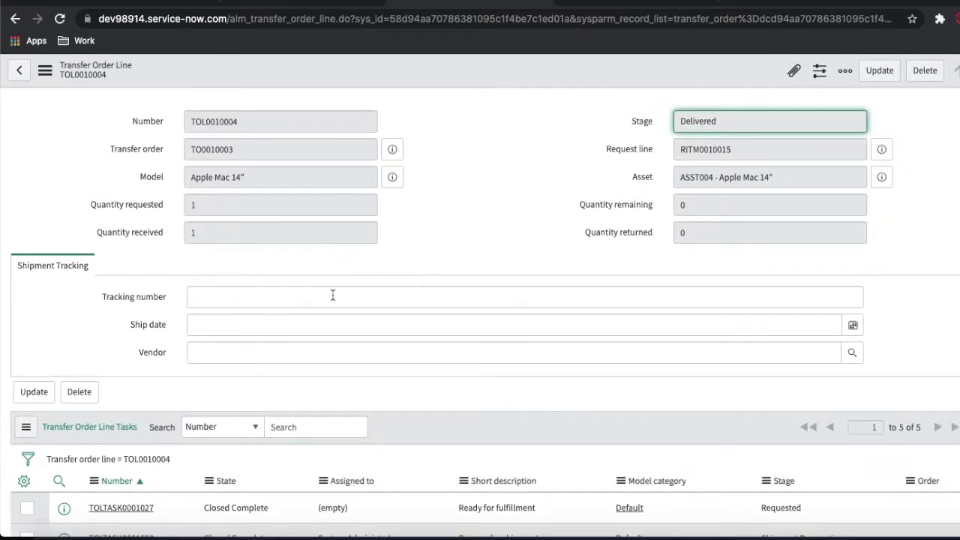
Open the parent transfer order record from the line to check its stage and line progress.
click(393, 150)
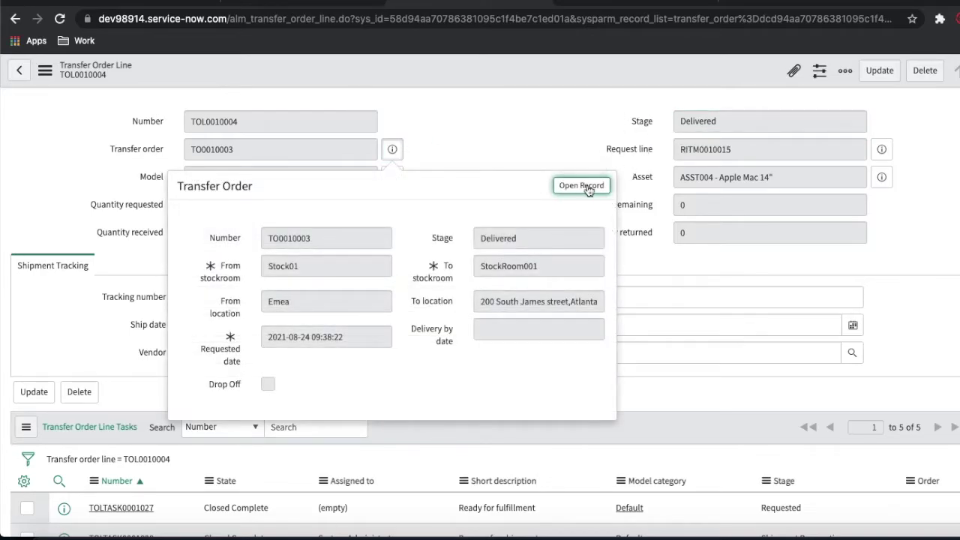
click(579, 185)
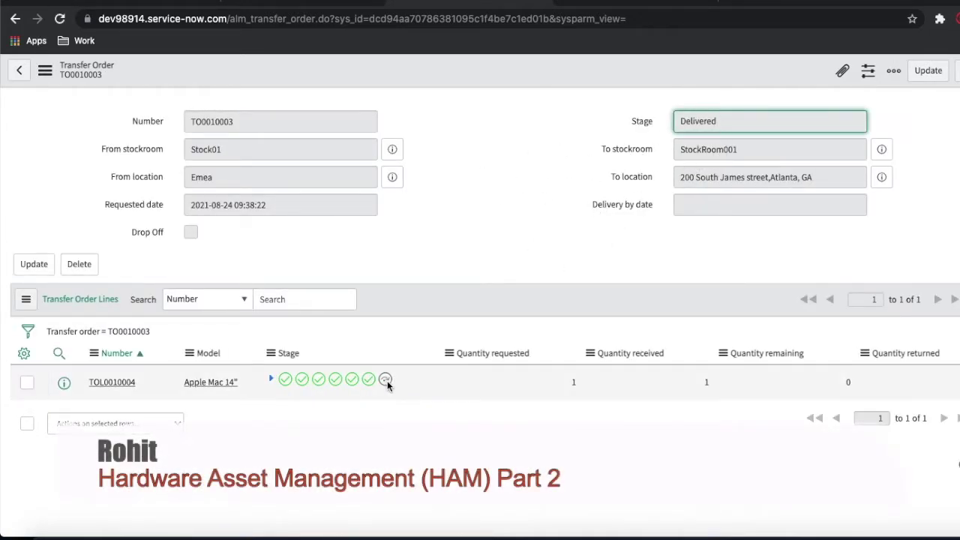
click(492, 200)
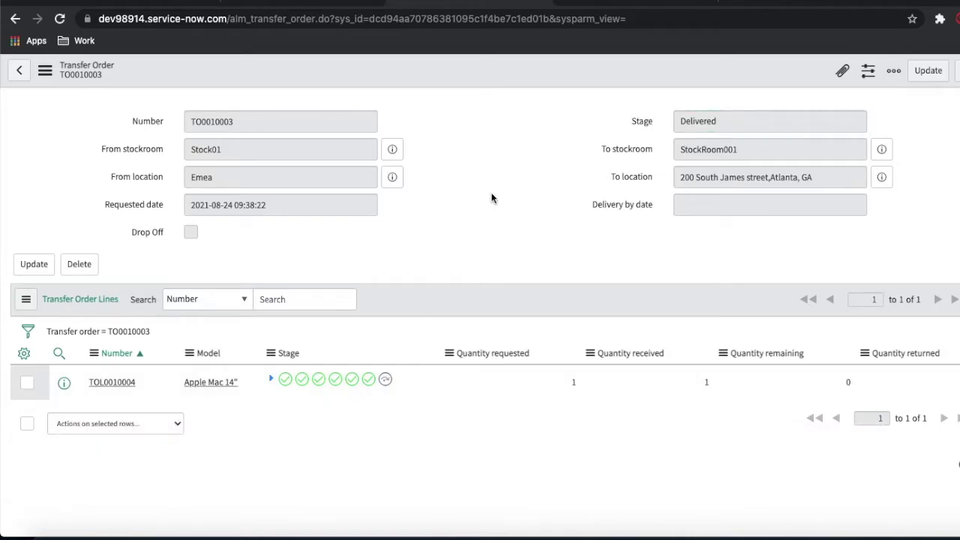
Refresh the hardware list of stockroom Stock01 and open the list of transfer orders.
click(315, 6)
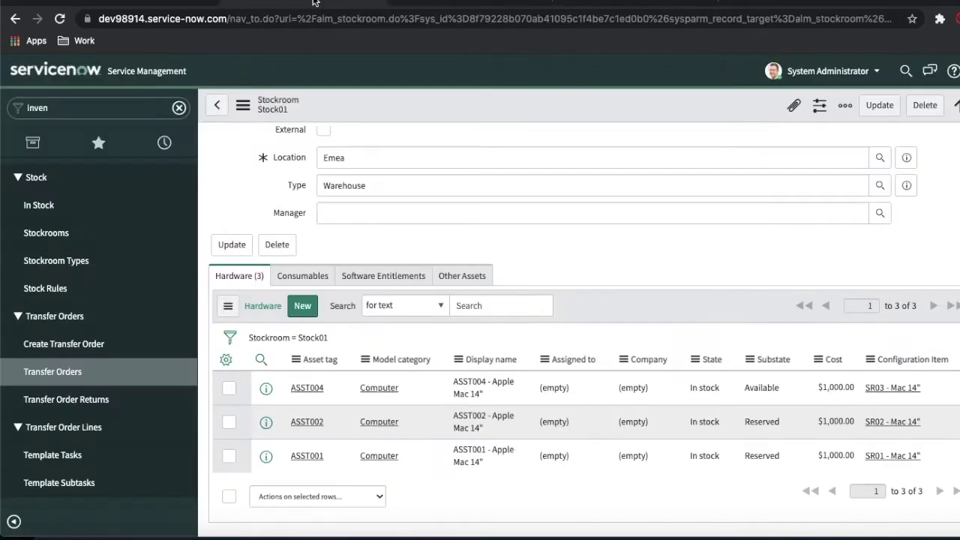
click(307, 339)
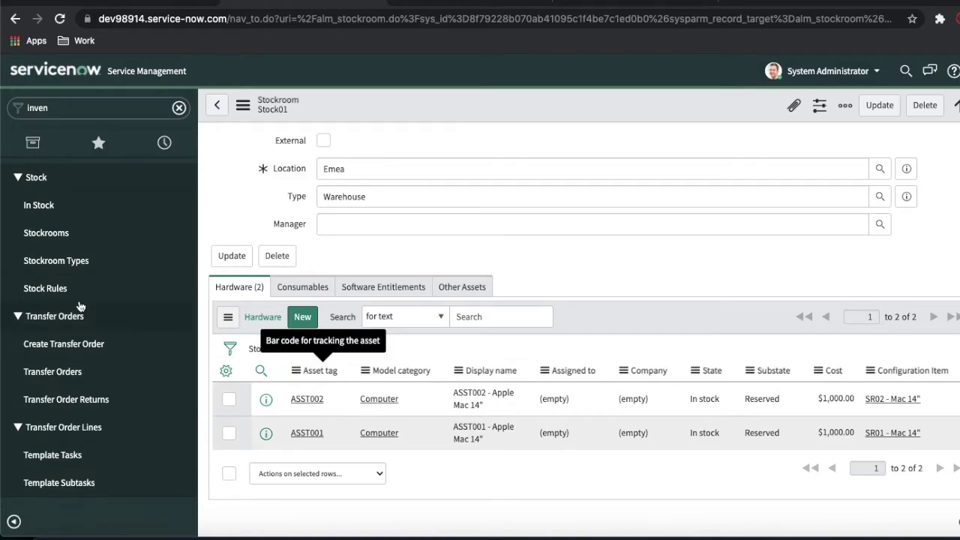
click(66, 374)
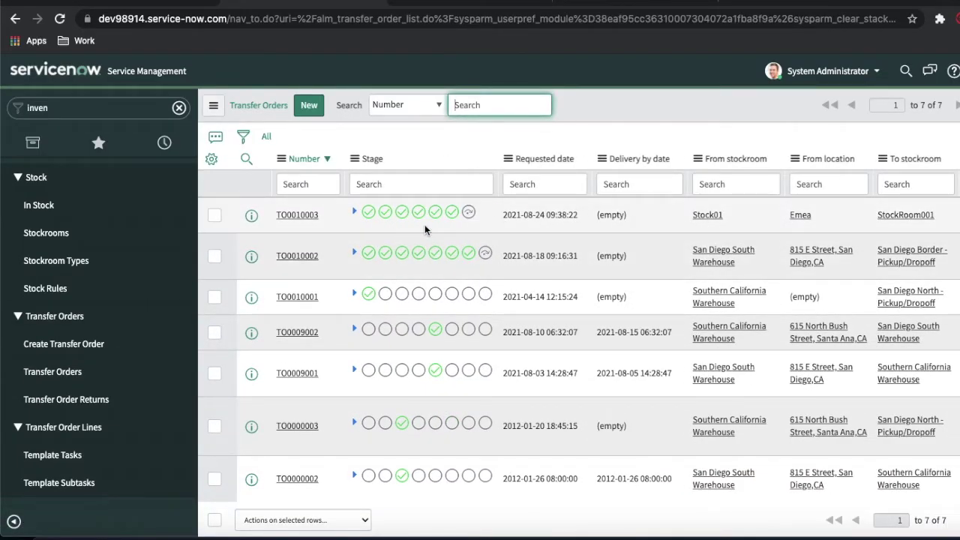
click(309, 218)
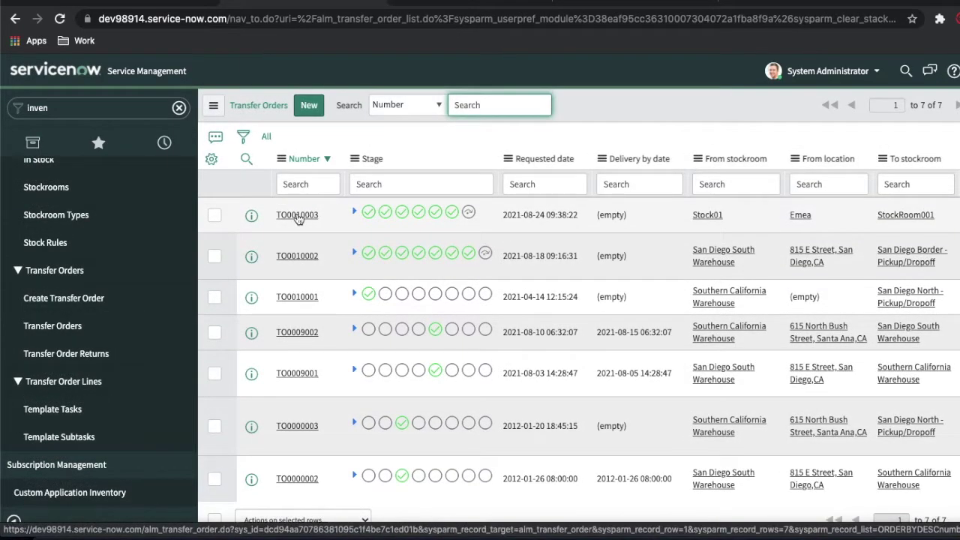
Open the transfer order line template tasks and compare them with the tasks on the Apple Mac 14" transfer order line.
click(70, 414)
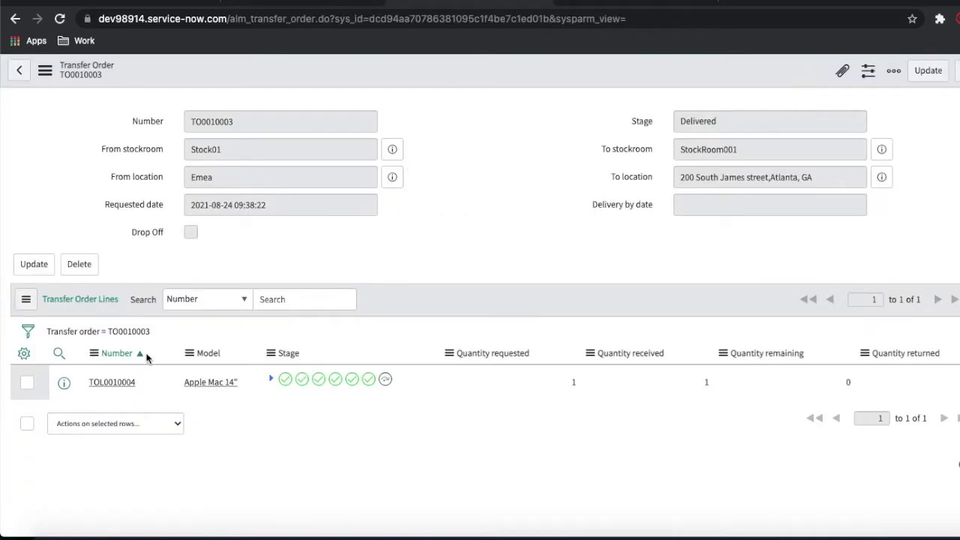
click(111, 383)
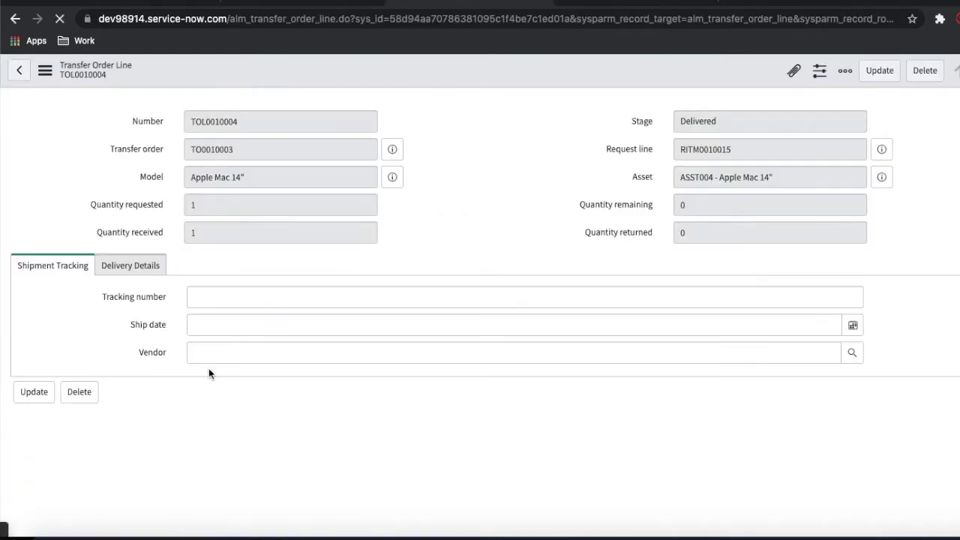
scroll(218, 369, down, 3)
scroll(217, 369, down, 1)
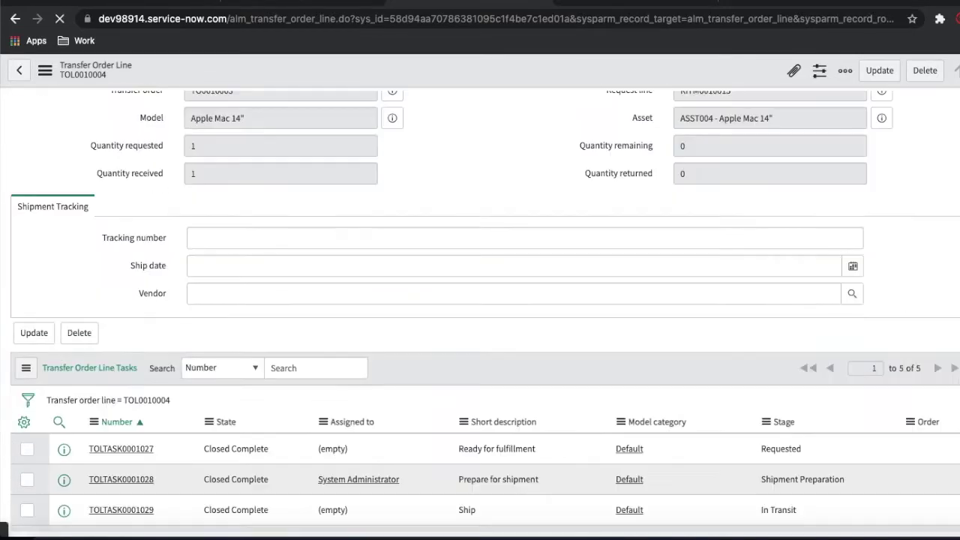
scroll(256, 365, down, 2)
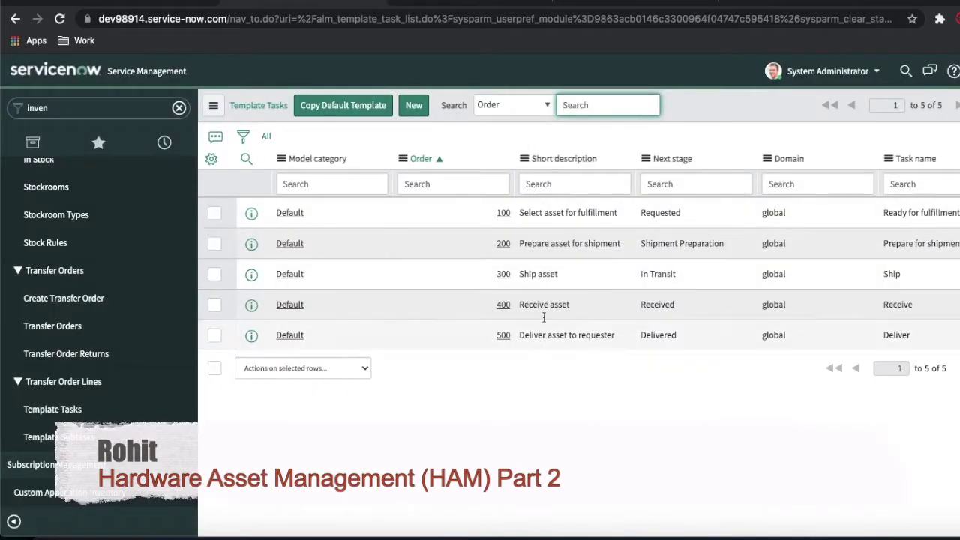
View the Default model category of the order 100 template task and the list of template subtasks.
click(290, 214)
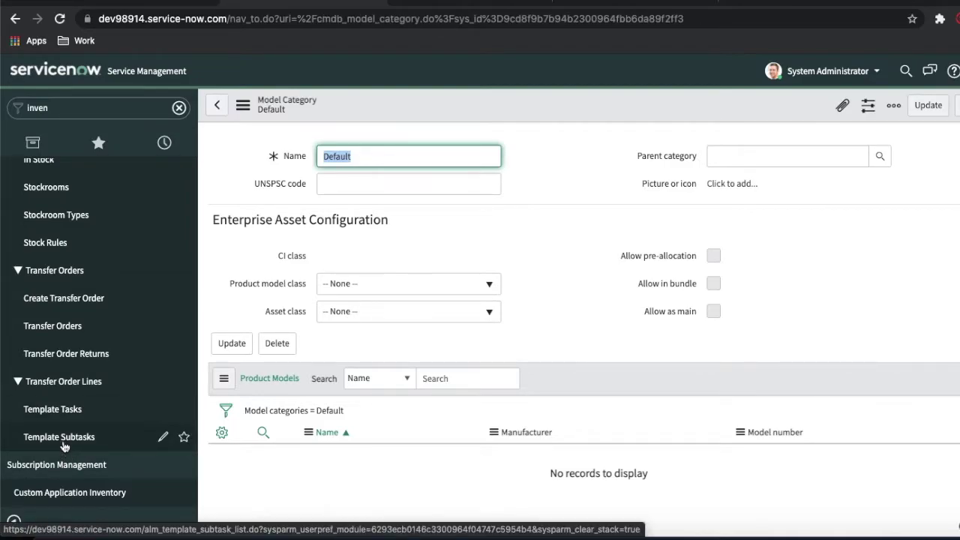
click(64, 444)
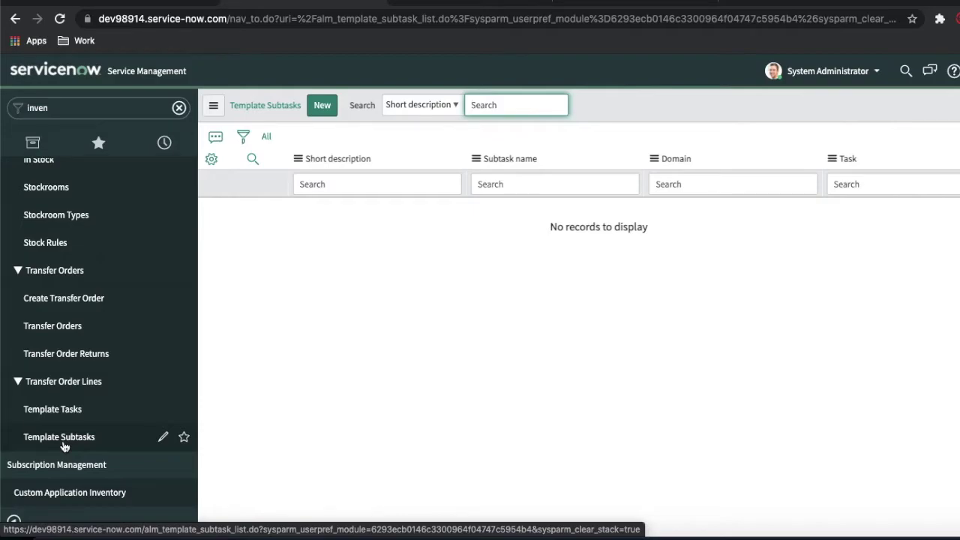
Filter the navigator for "product ca".
scroll(107, 298, up, 2)
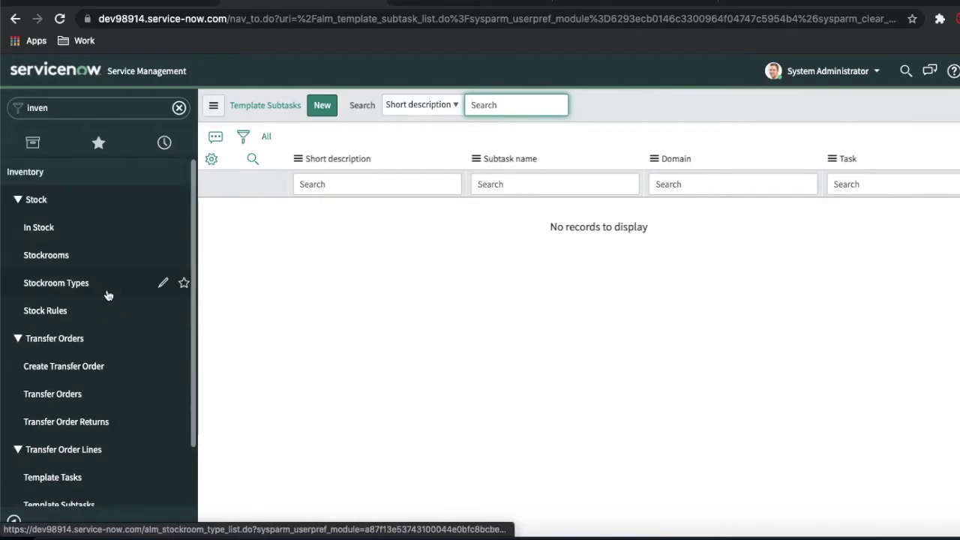
click(77, 105)
text(p)
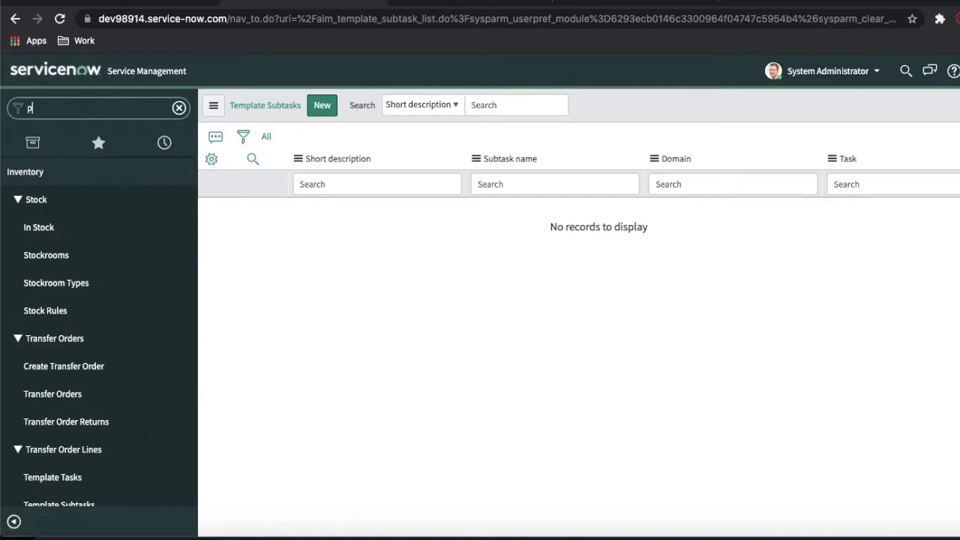
text(roduct ca)
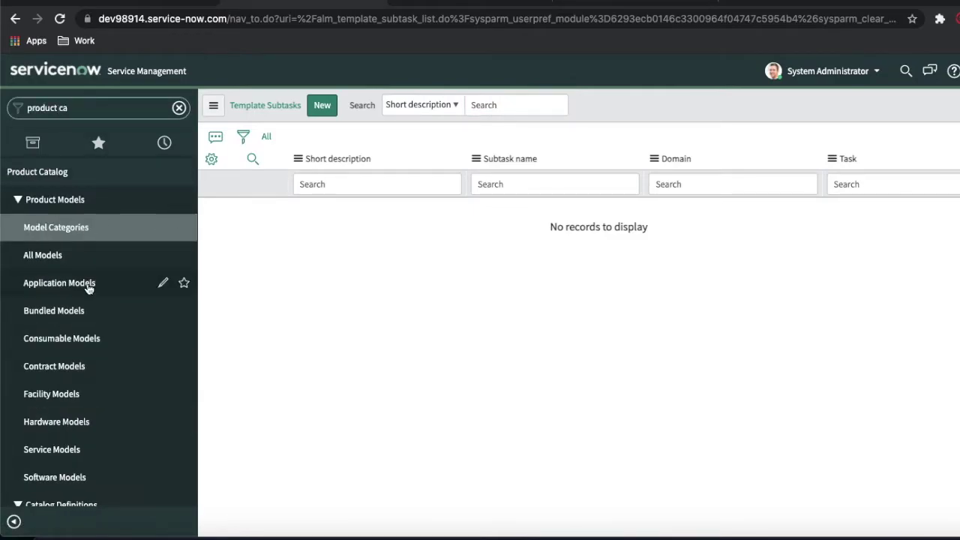
Look through the product catalog modules, filter the navigator for "asset" and open the list of all assets.
scroll(87, 290, down, 2)
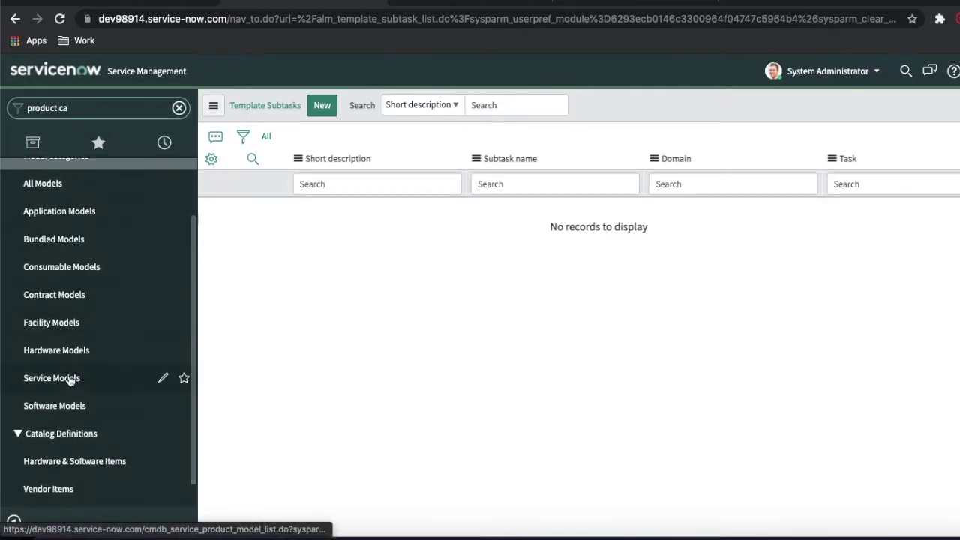
scroll(71, 390, down, 1)
click(76, 108)
text(asset)
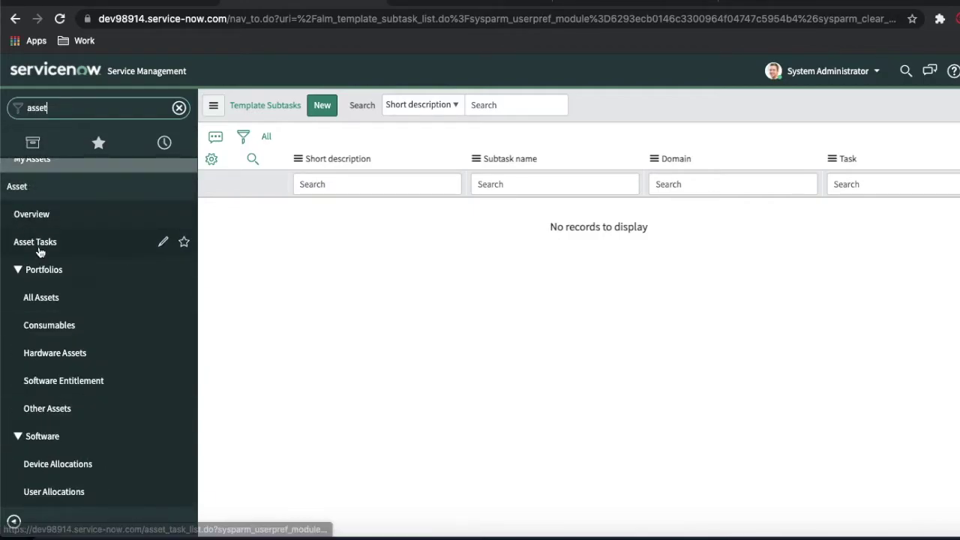
click(51, 299)
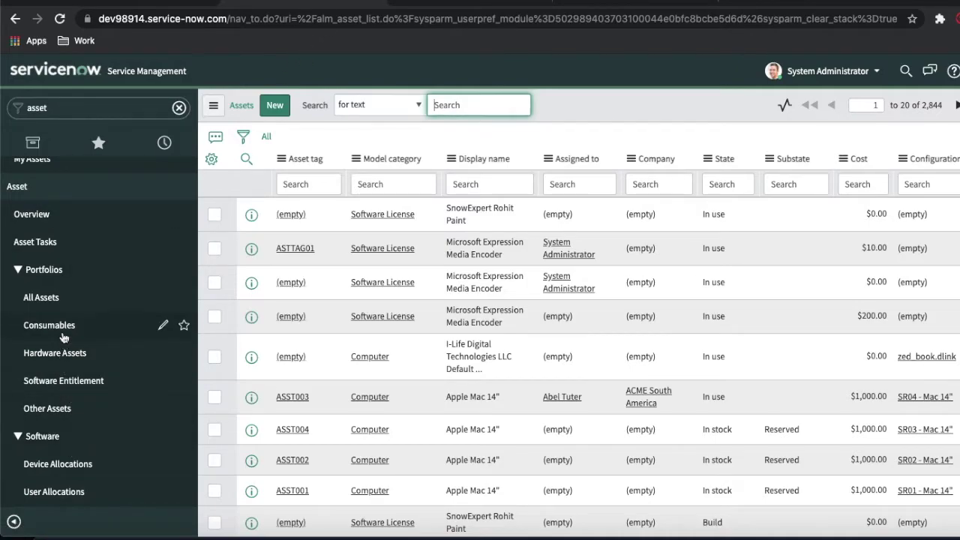
Open the hardware assets list from the asset modules and close the browser tabs after the current one.
scroll(60, 383, down, 3)
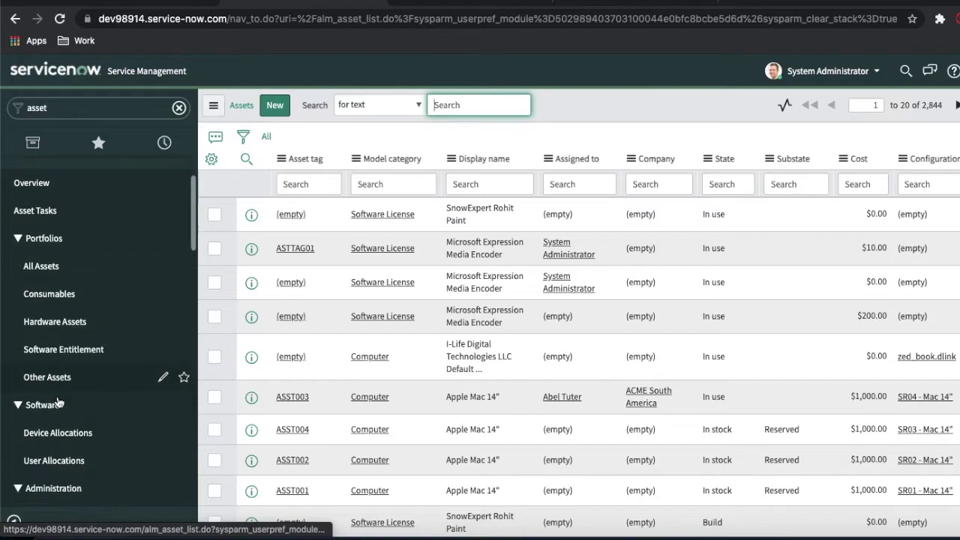
scroll(58, 400, down, 2)
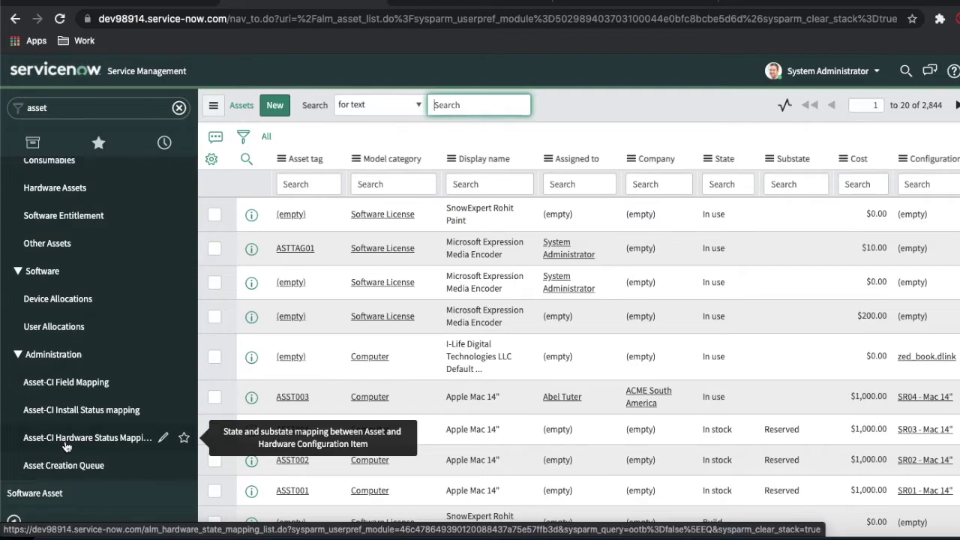
scroll(60, 330, up, 1)
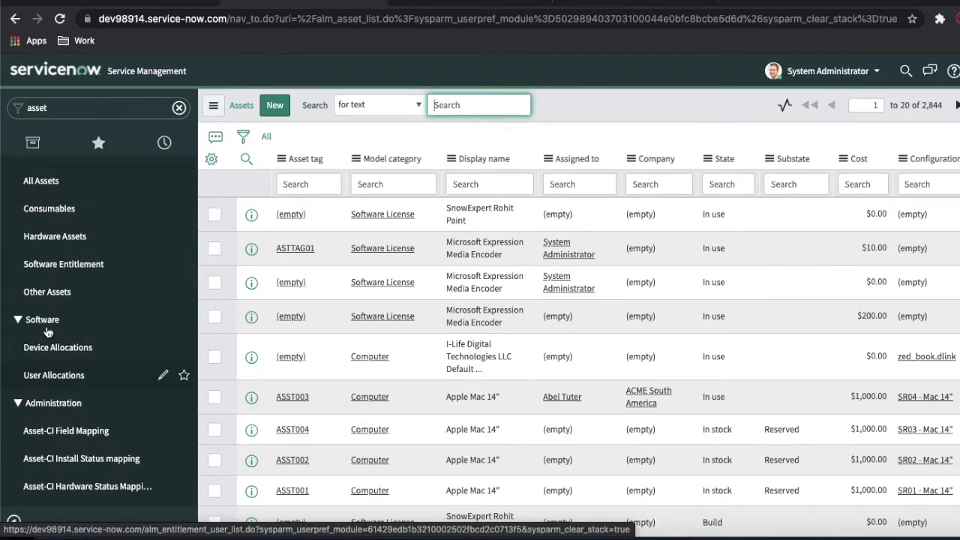
click(58, 244)
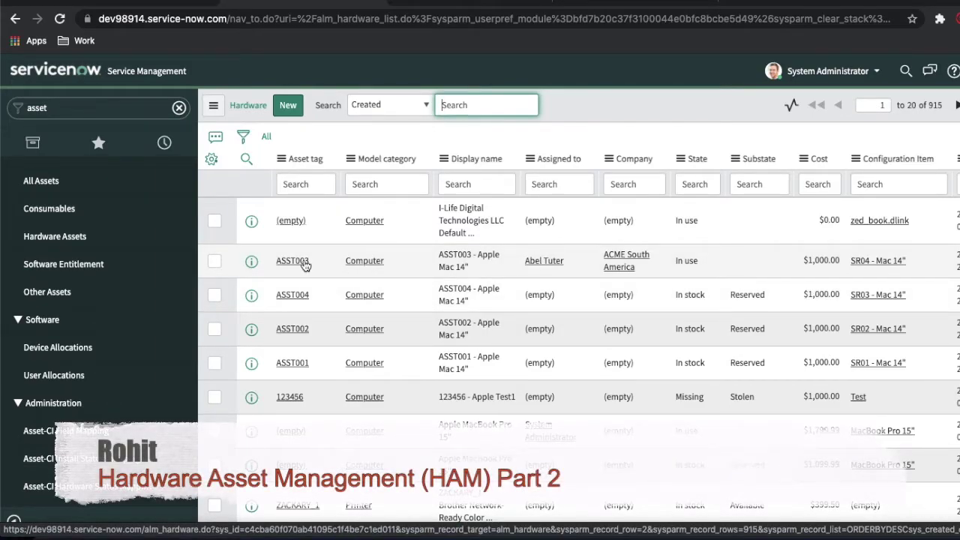
right_click(334, 2)
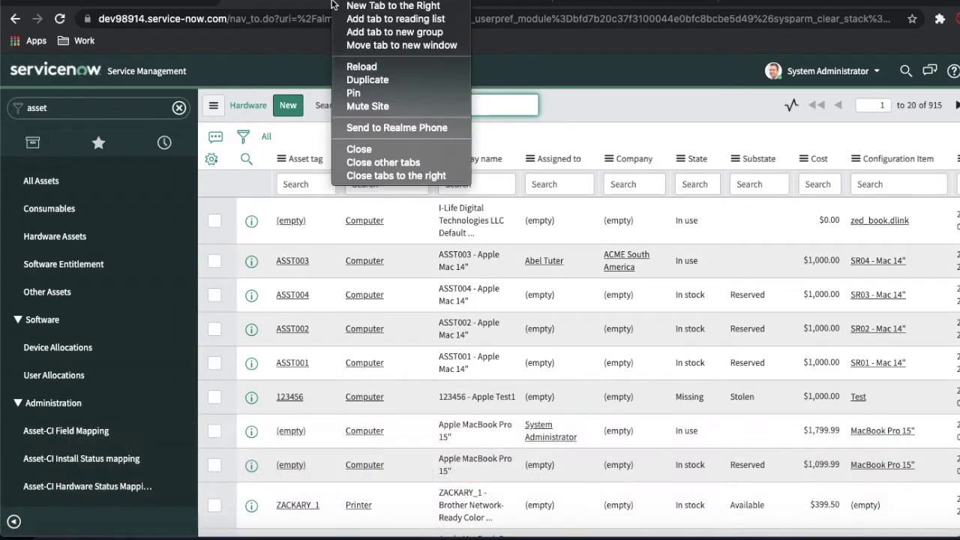
click(380, 173)
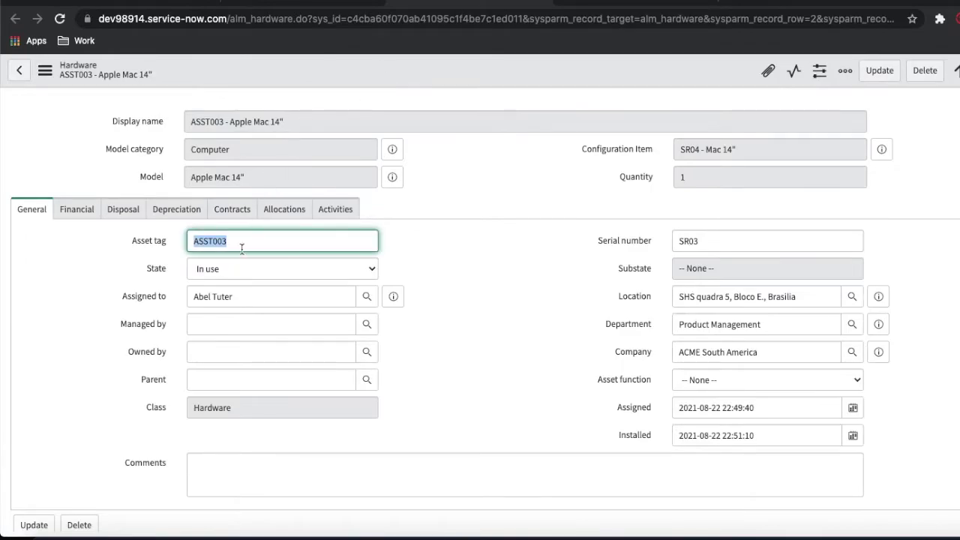
Set the asset tag of the ASST003 Apple Mac 14" hardware asset to ASST0034 and save the record.
click(241, 249)
text(4)
right_click(357, 69)
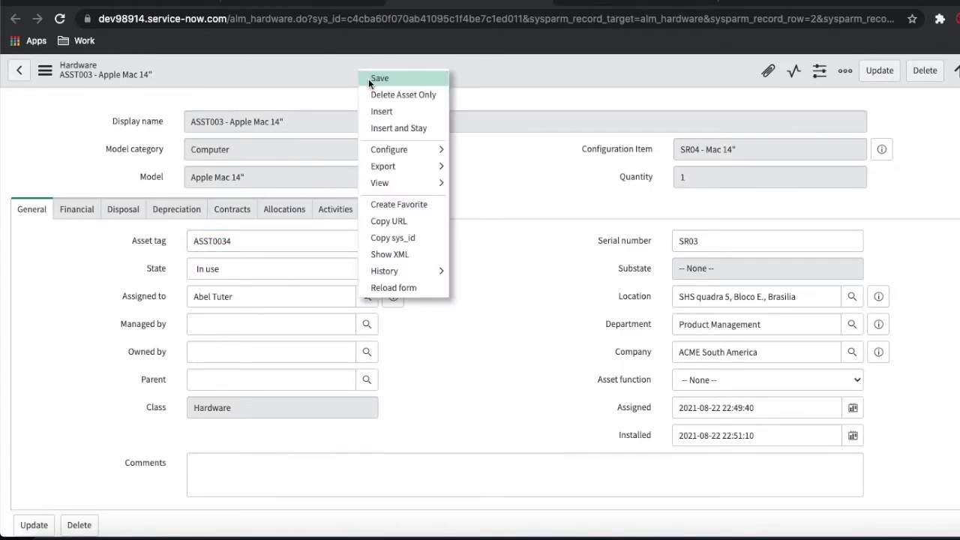
click(368, 79)
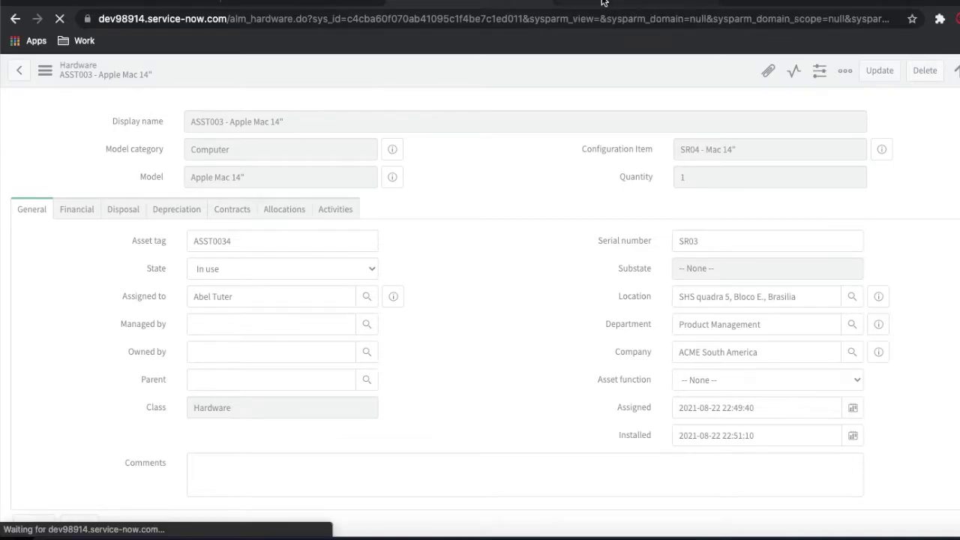
Check the asset tag on the SR04 - Mac 14" computer record and return to the hardware list.
click(602, 4)
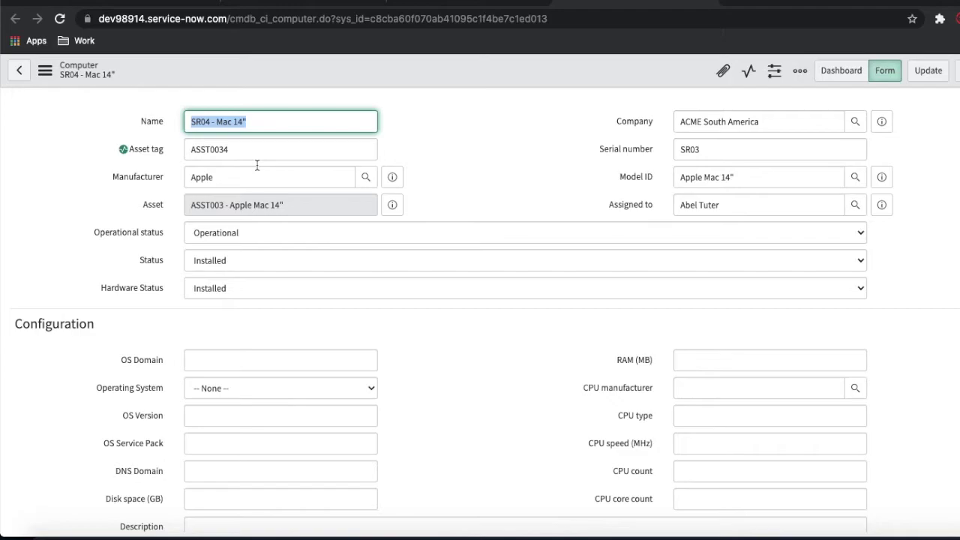
click(423, 1)
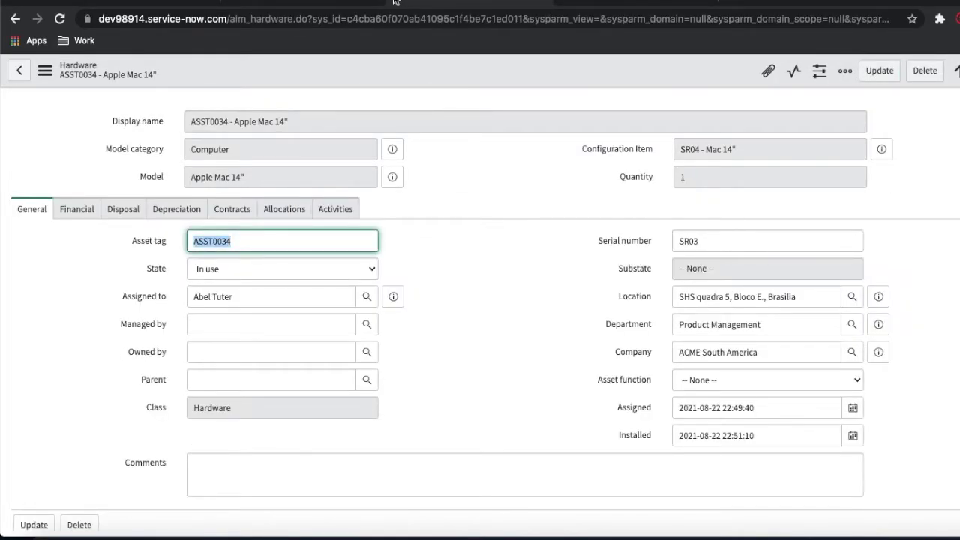
click(326, 3)
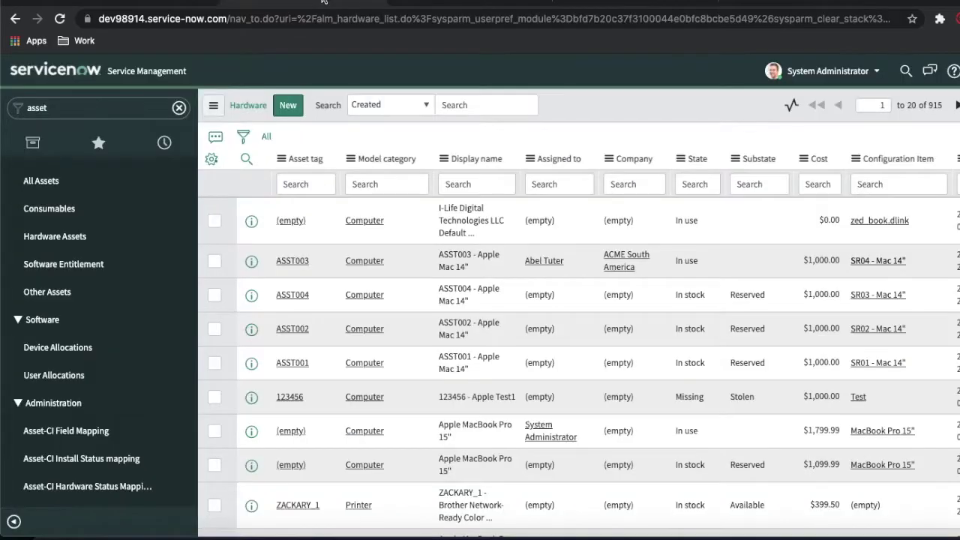
View the Asset-CI Field Mapping list in its own browser tab and open the asset_tag mapping.
click(83, 441)
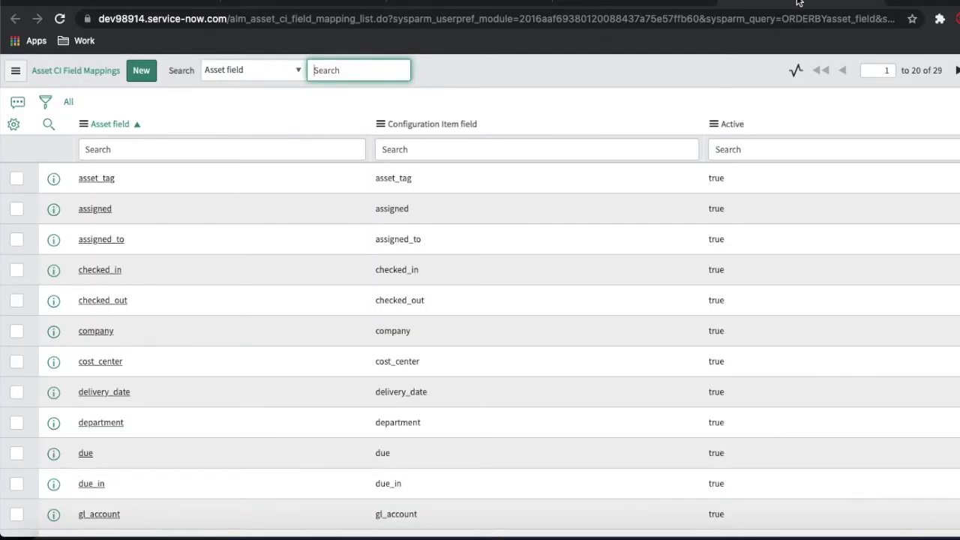
key(Tab)
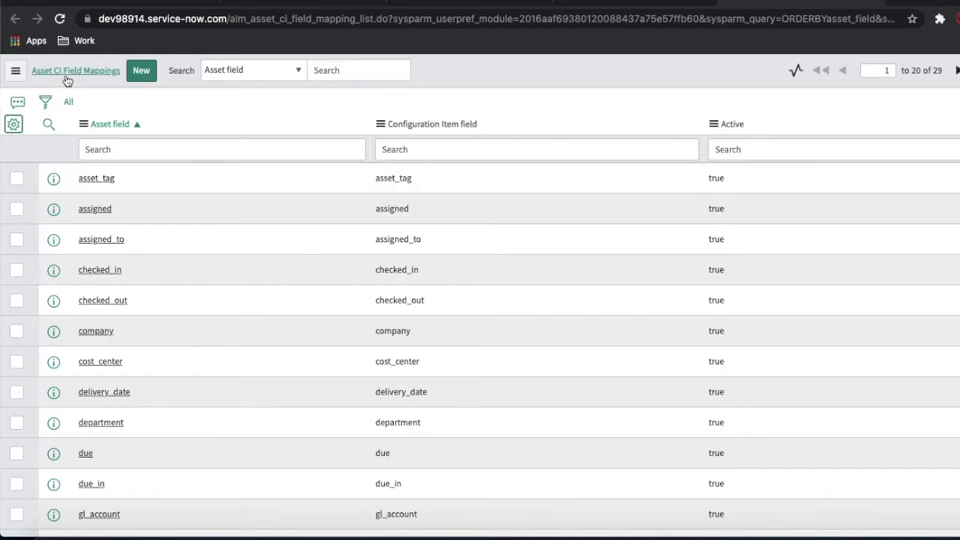
click(92, 181)
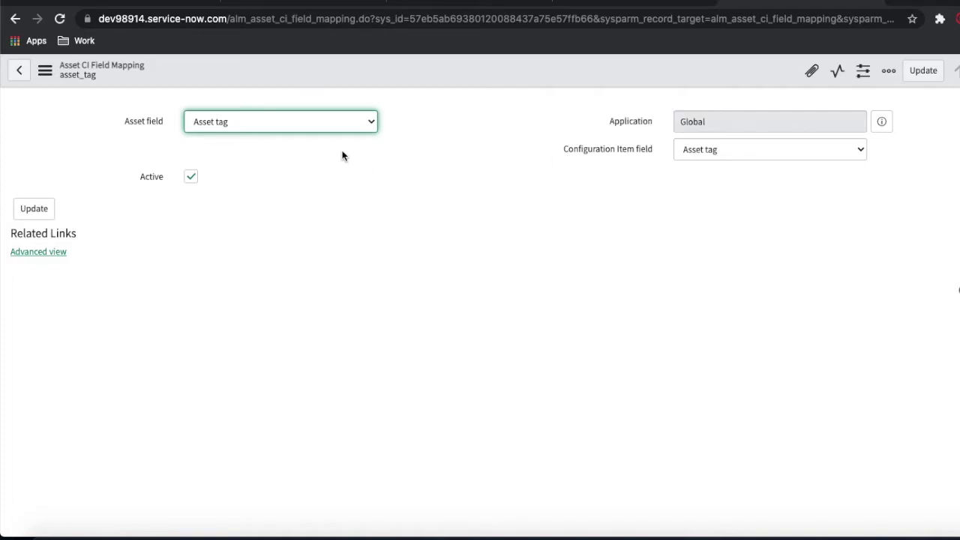
Compare the asset_tag mapping with the asset tag on the hardware record and examine the mapping's advanced view.
click(428, 6)
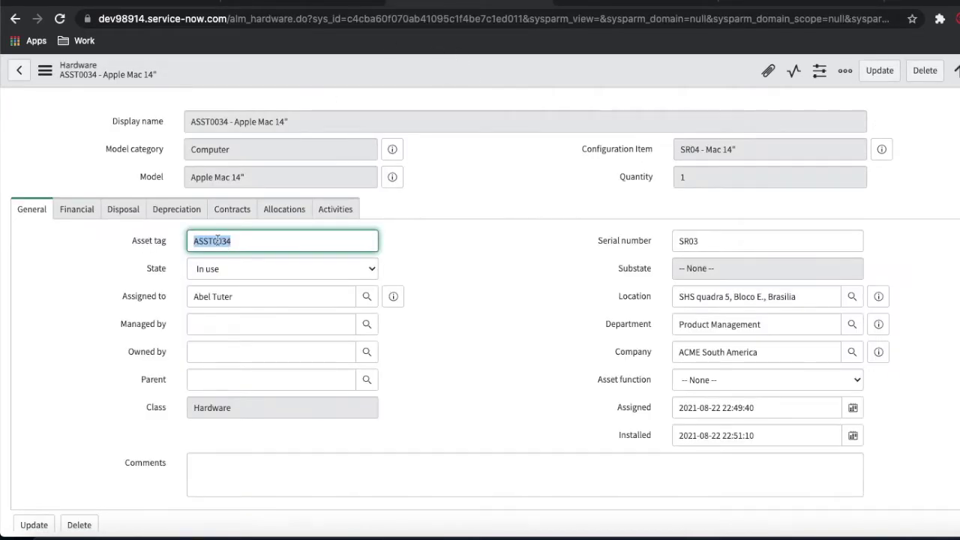
click(734, 4)
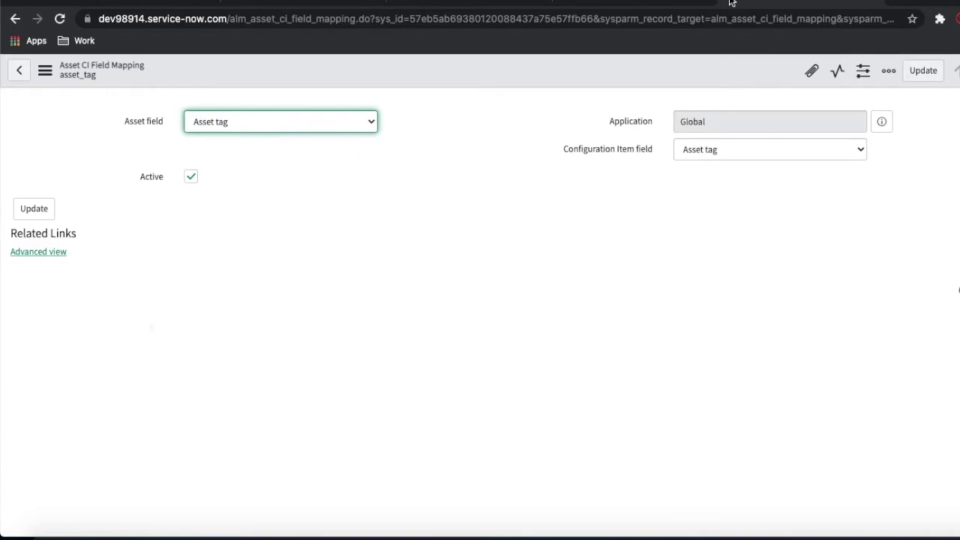
click(42, 256)
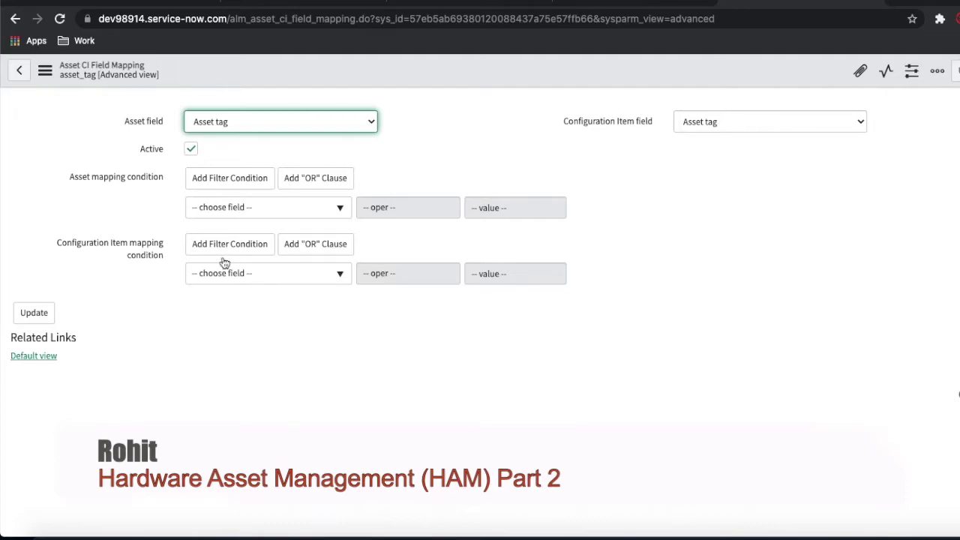
mouse_move(150, 129)
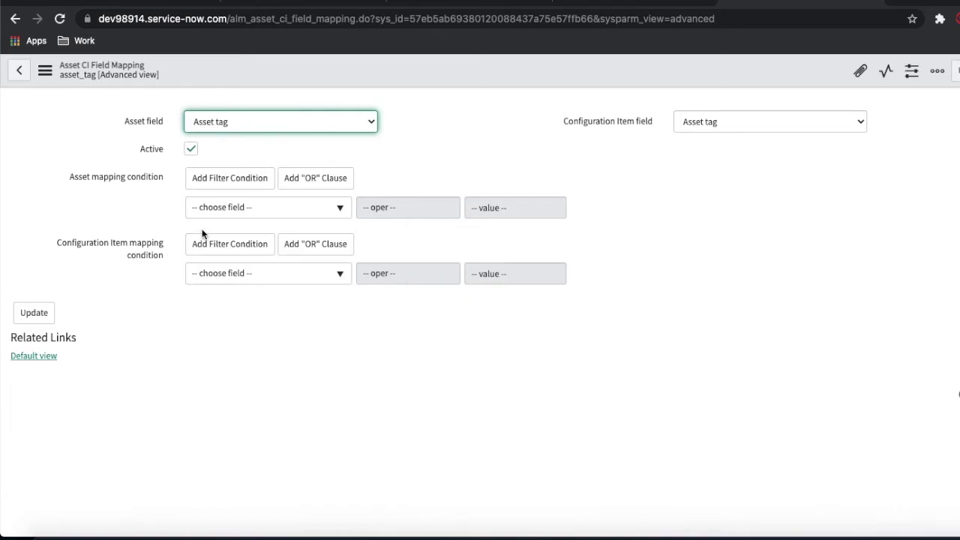
Open the Asset-CI install status and hardware status mappings, and remove the out-of-the-box filter from the install status mappings.
click(879, 3)
click(444, 2)
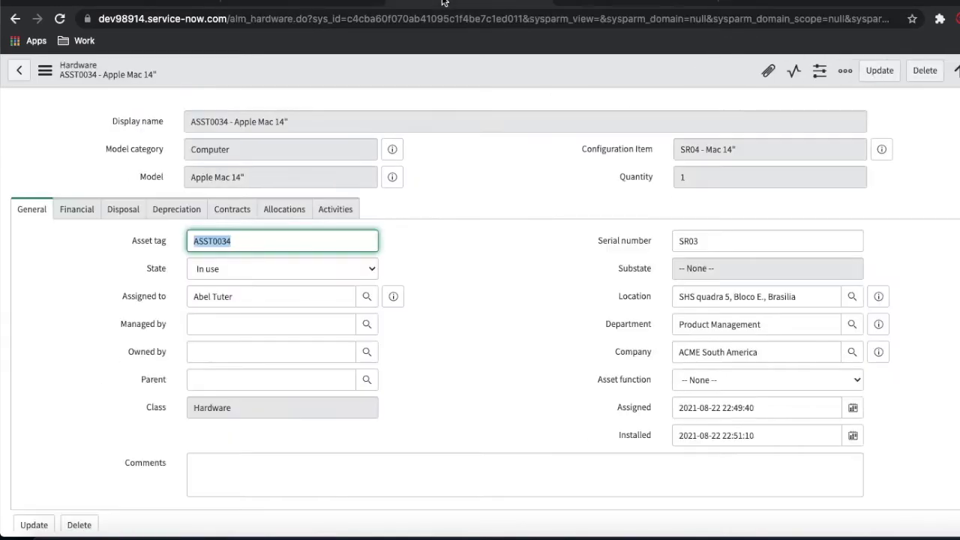
click(425, 2)
scroll(112, 420, down, 2)
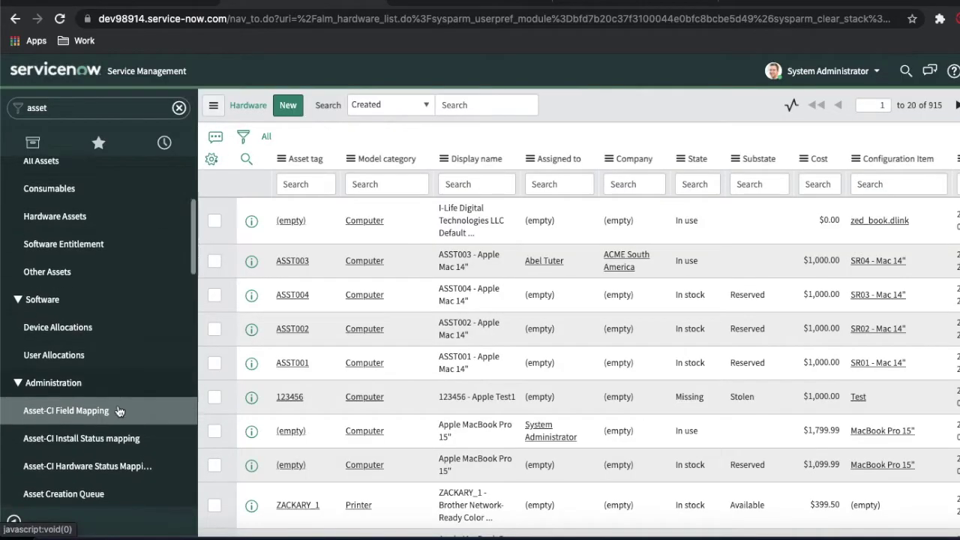
click(105, 457)
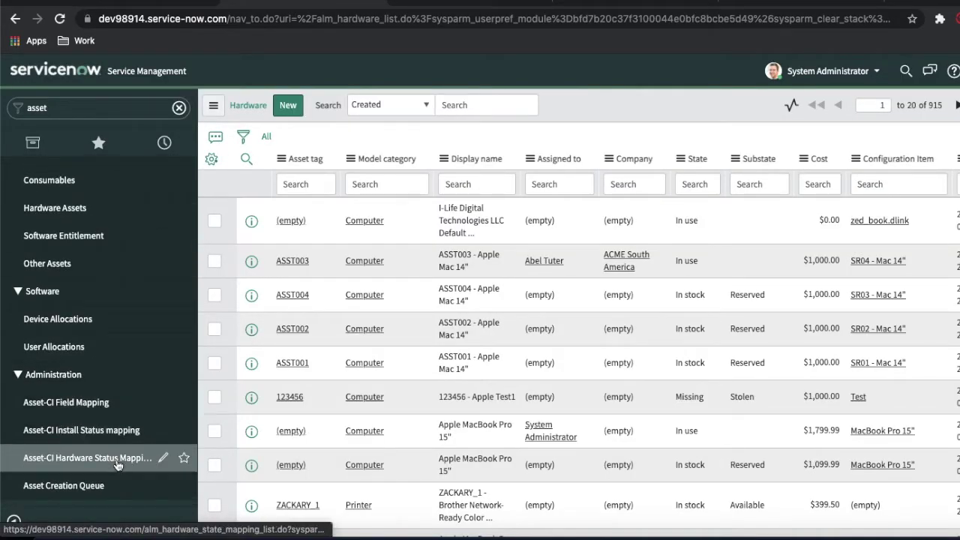
click(677, 3)
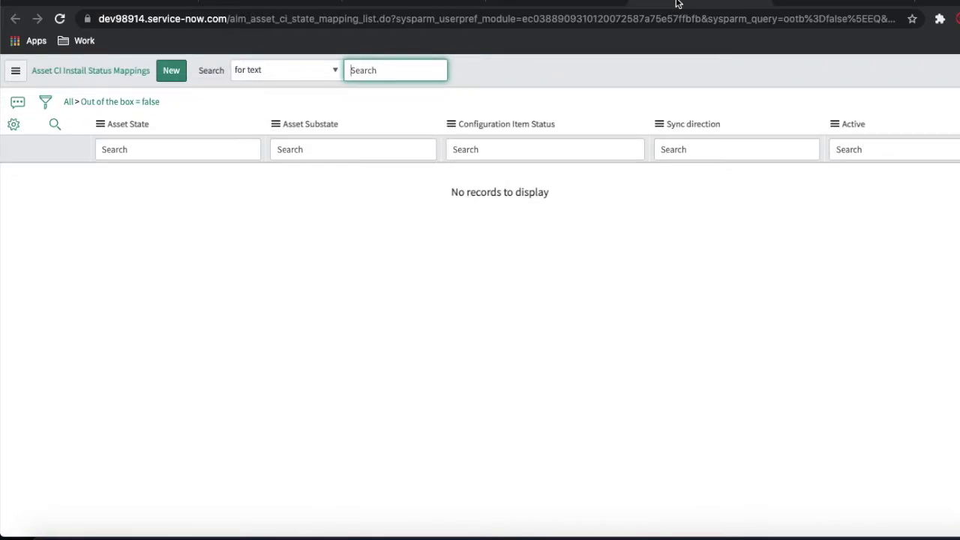
click(74, 103)
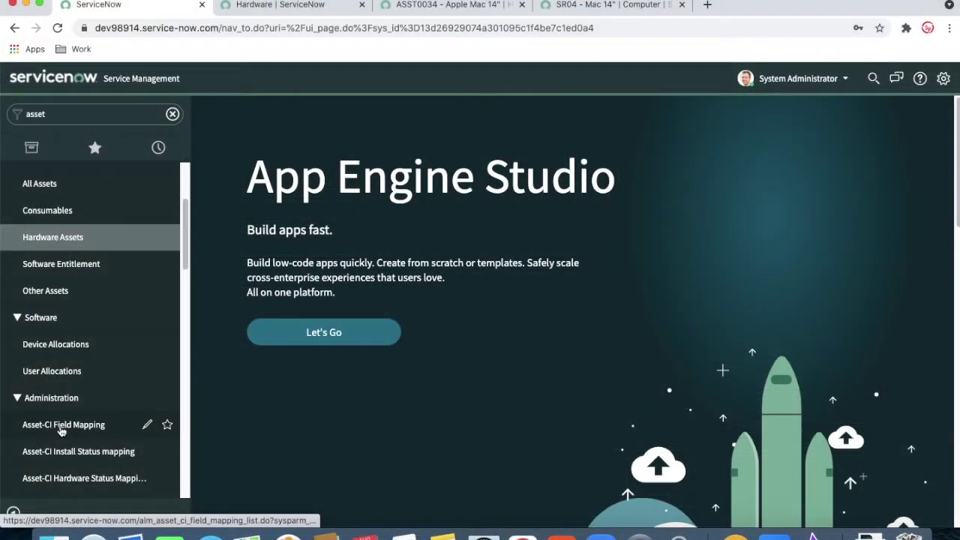
Compare the state and substate of asset ASST0034 with the status and hardware status on the SR04 - Mac 14" computer record.
click(426, 8)
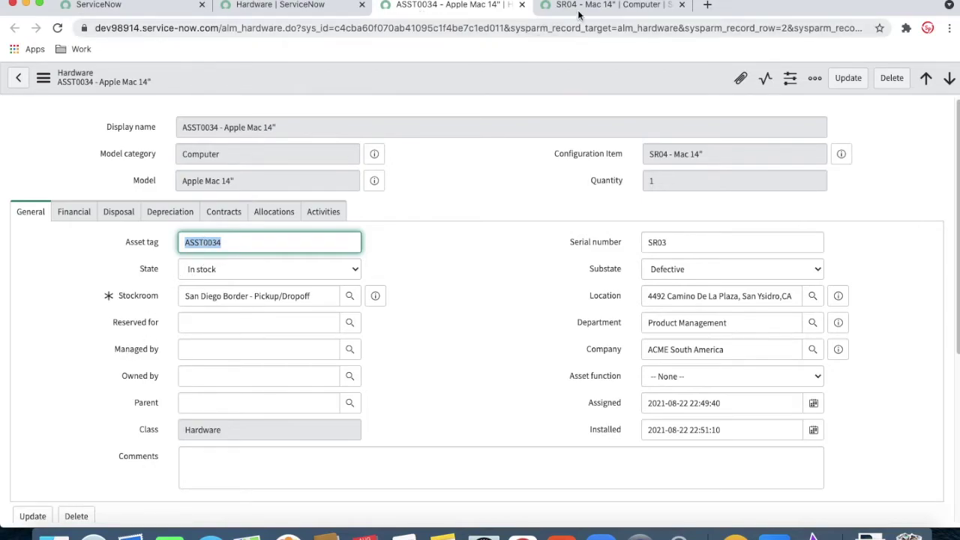
click(611, 6)
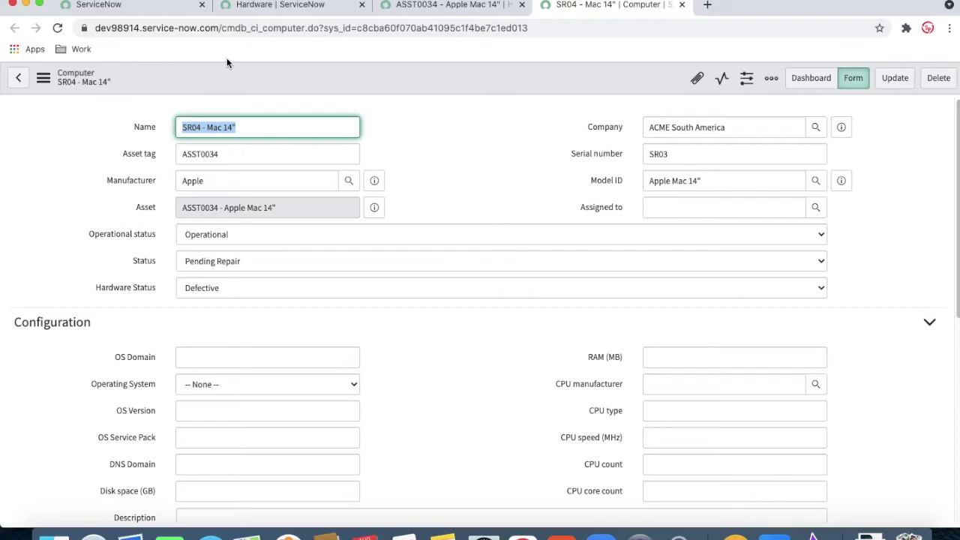
click(438, 6)
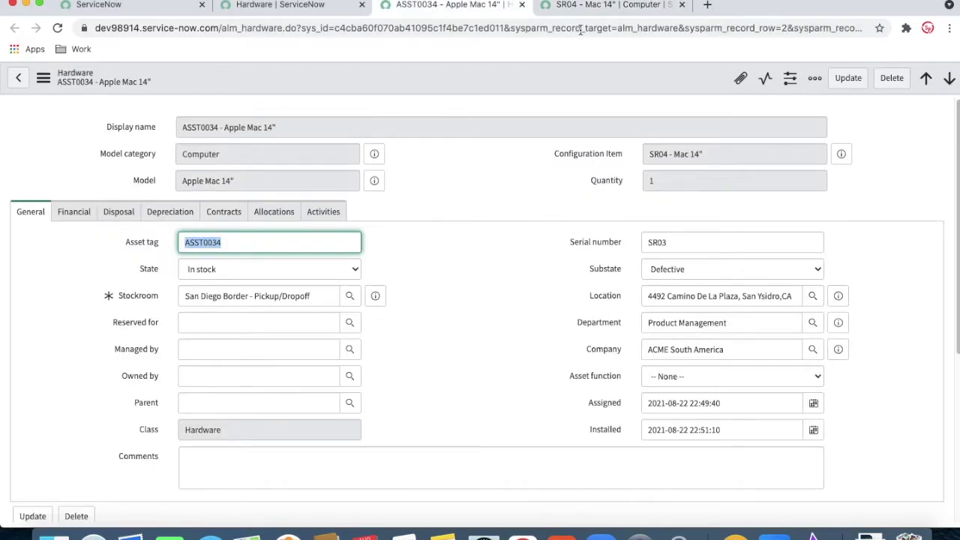
click(584, 4)
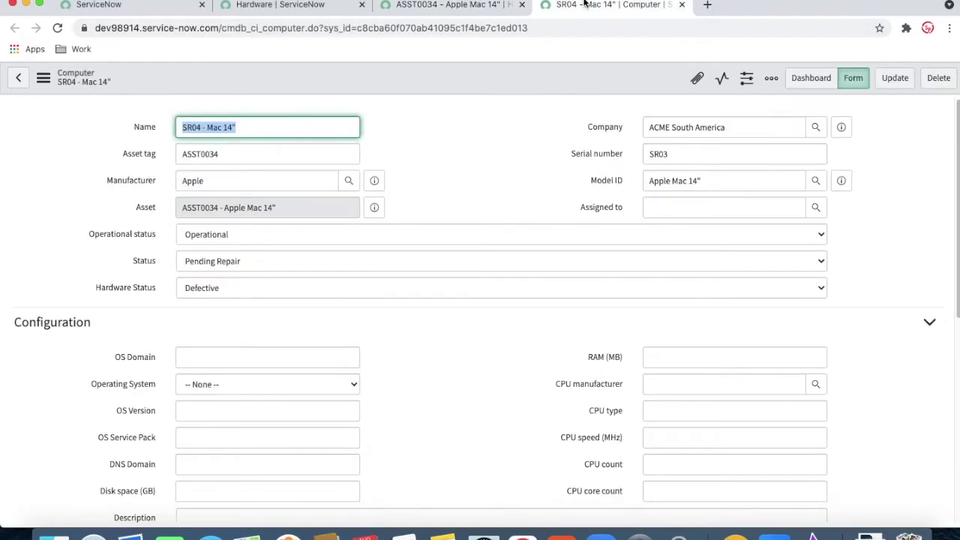
Review the Status choices on the SR04 computer record and the State choices on asset ASST0034, and go back to the hardware list.
click(200, 266)
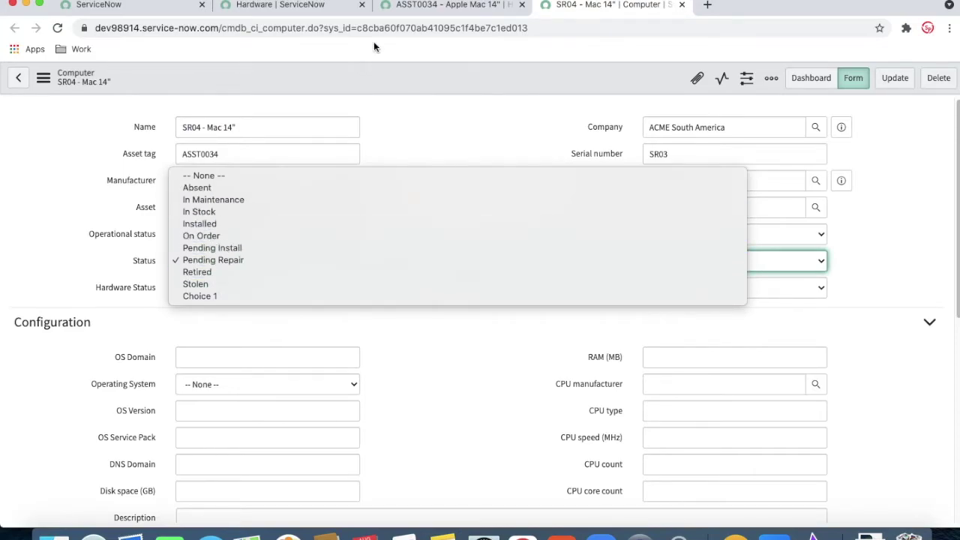
click(409, 15)
click(413, 6)
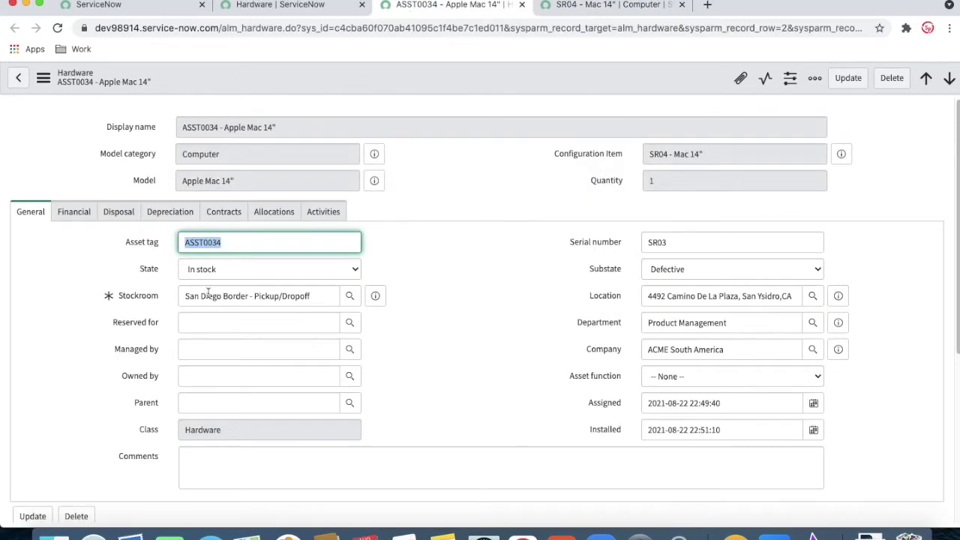
click(212, 272)
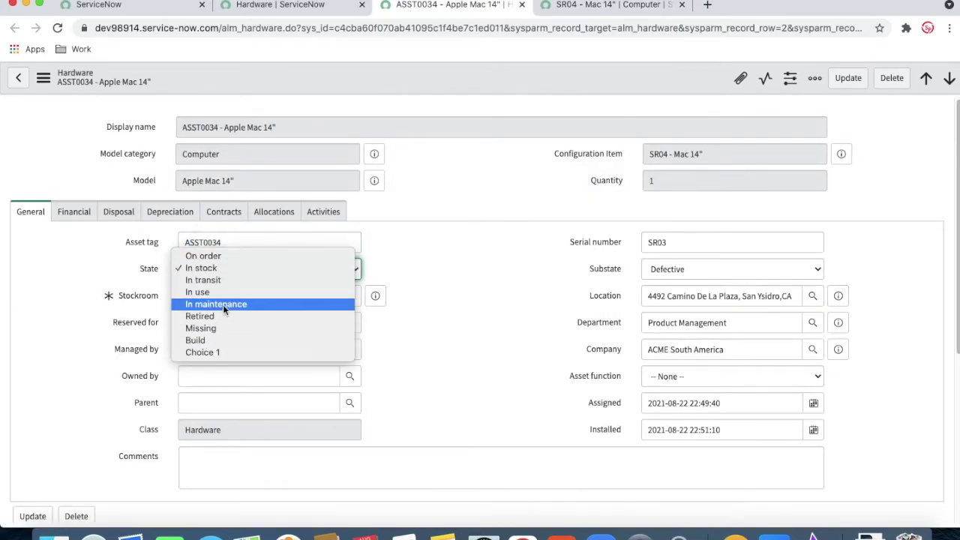
click(270, 267)
click(270, 274)
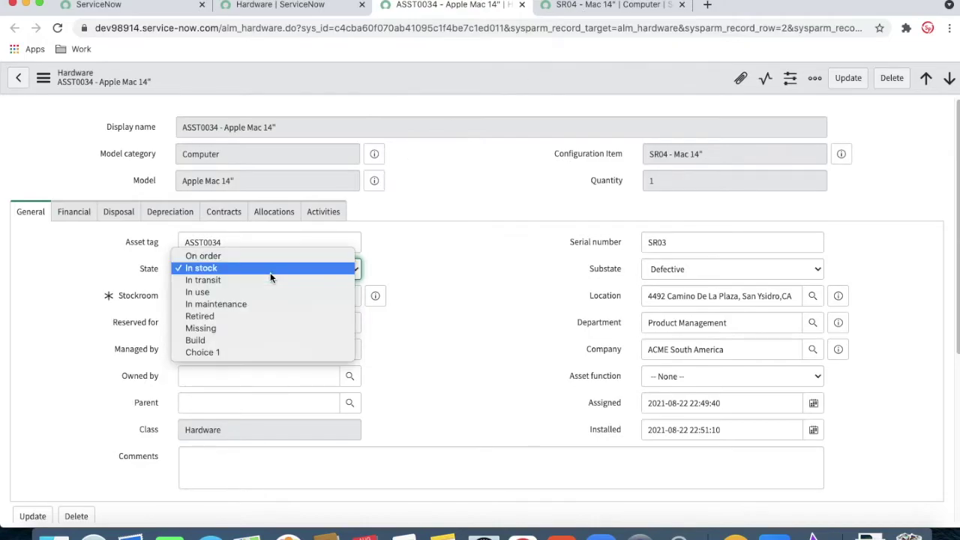
click(478, 202)
click(251, 13)
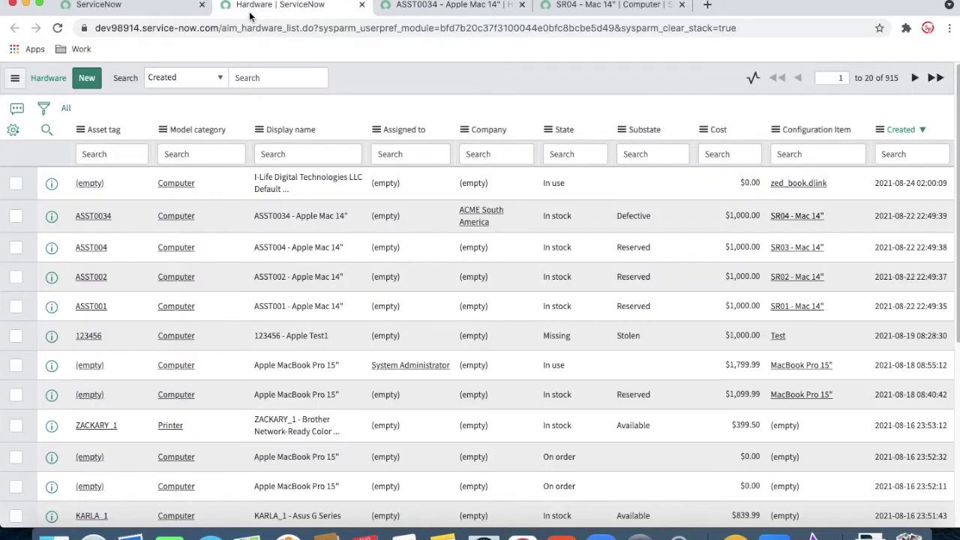
Open the Asset-CI Field Mapping list separately and examine the pairs of asset and configuration item fields.
click(152, 8)
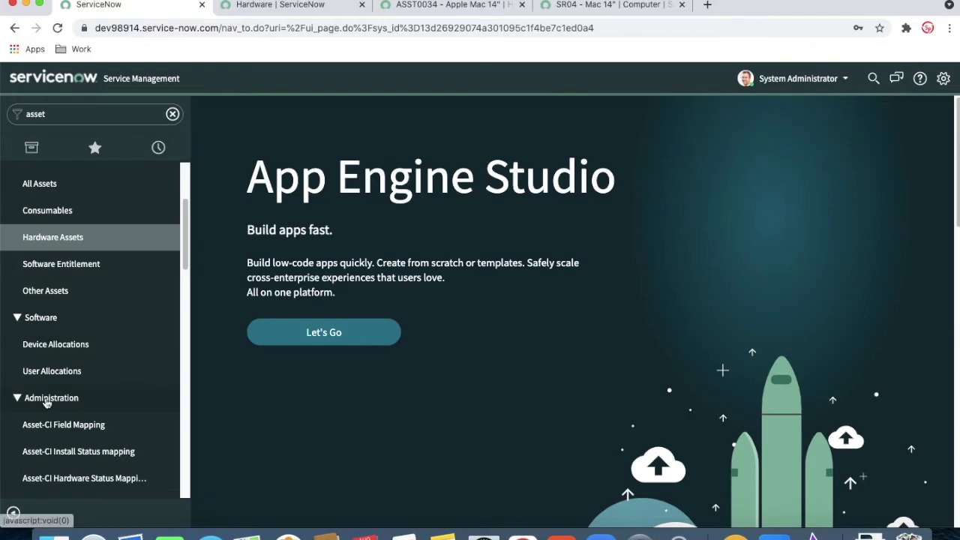
super+click(64, 438)
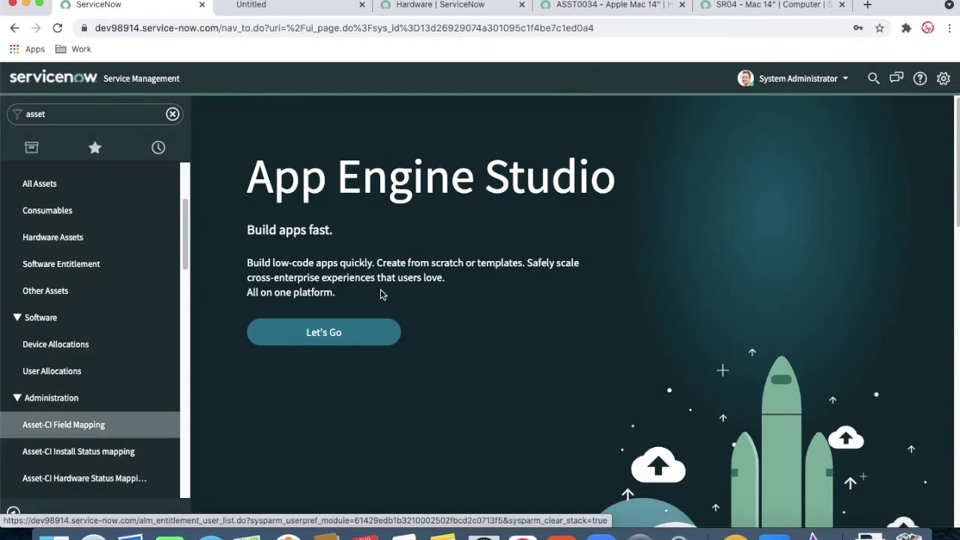
click(318, 13)
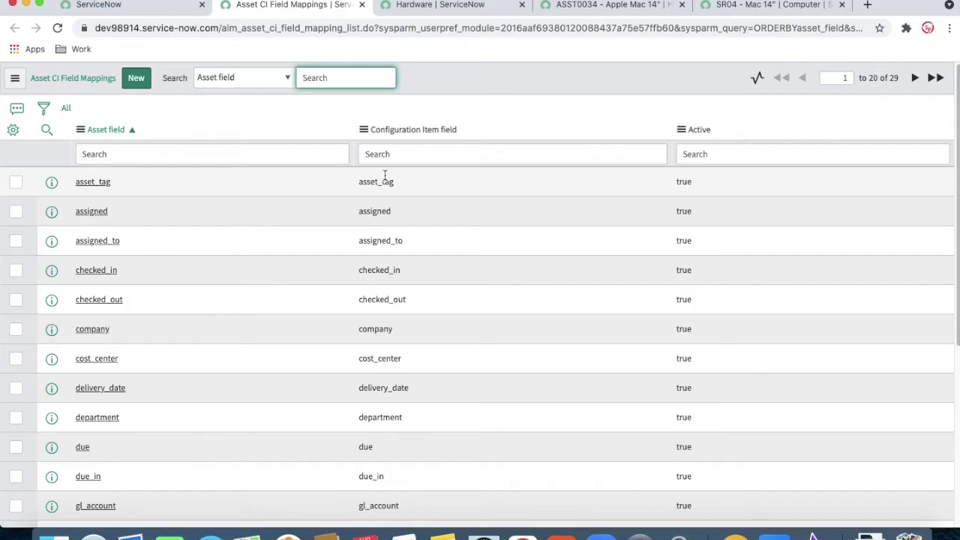
Review the available State choices on the hardware record of asset ASST0034 without changing the selection.
click(588, 5)
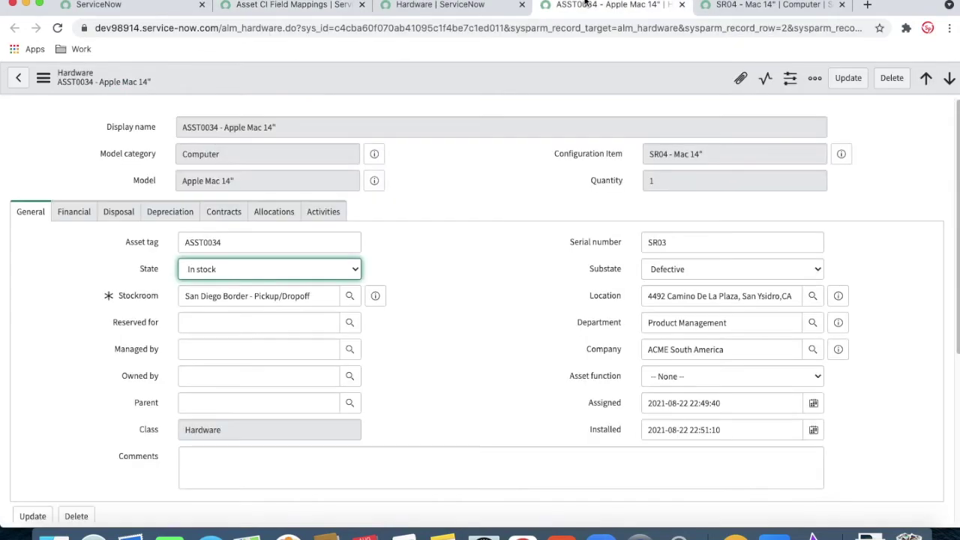
click(253, 270)
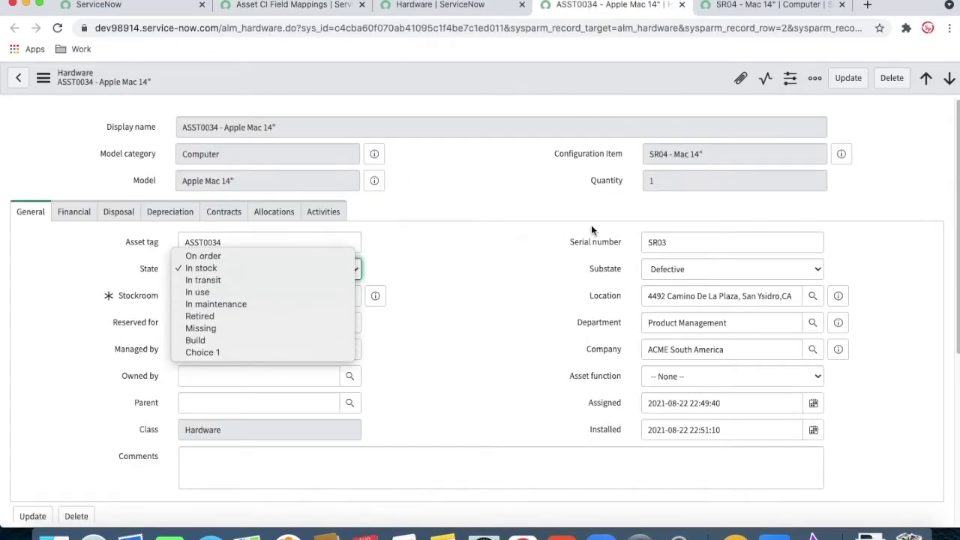
click(558, 255)
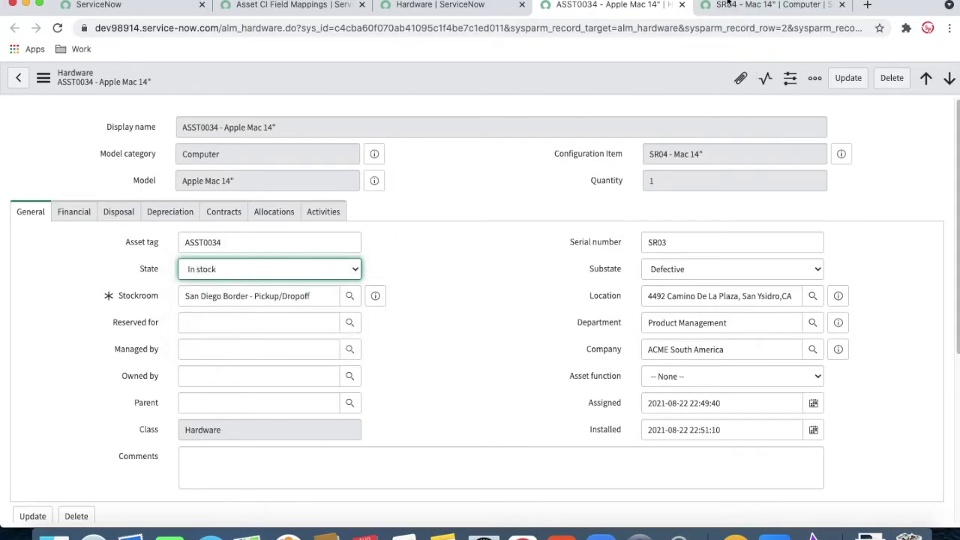
Review the Status and Hardware Status choices on the SR04 - Mac 14" computer record and go back to the field mappings.
click(772, 5)
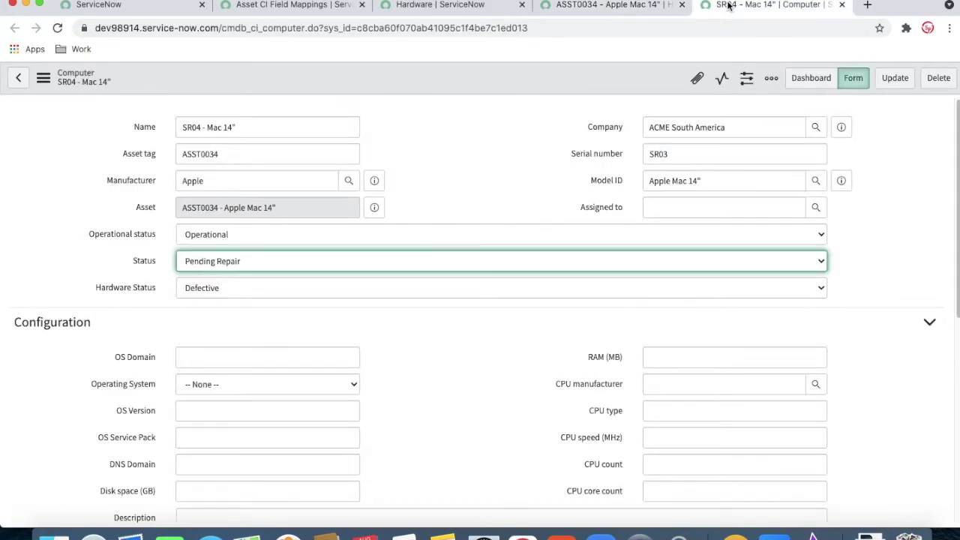
click(220, 262)
click(219, 262)
click(197, 290)
click(117, 294)
click(288, 9)
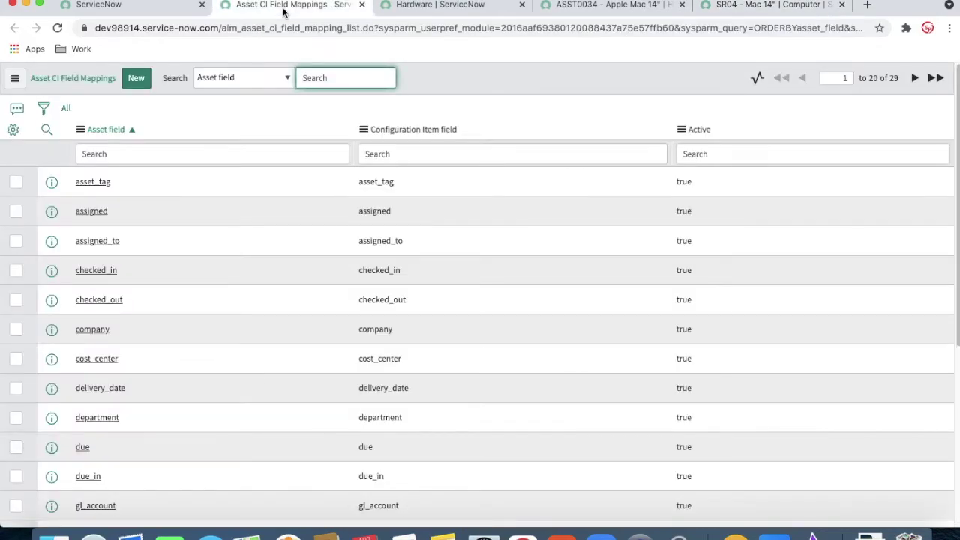
click(143, 9)
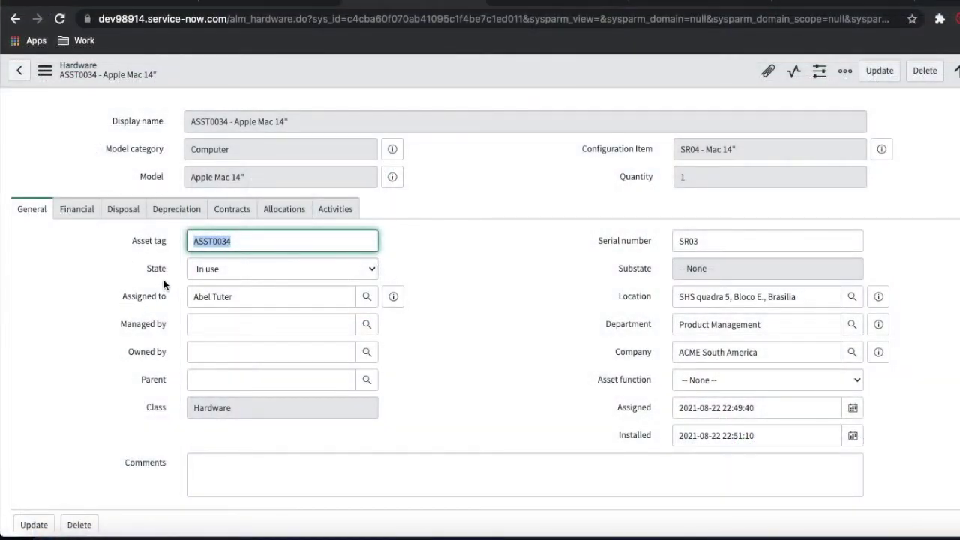
Compare the State of asset ASST0034 with the Status and Hardware Status on the SR04 - Mac 14" computer record.
click(210, 267)
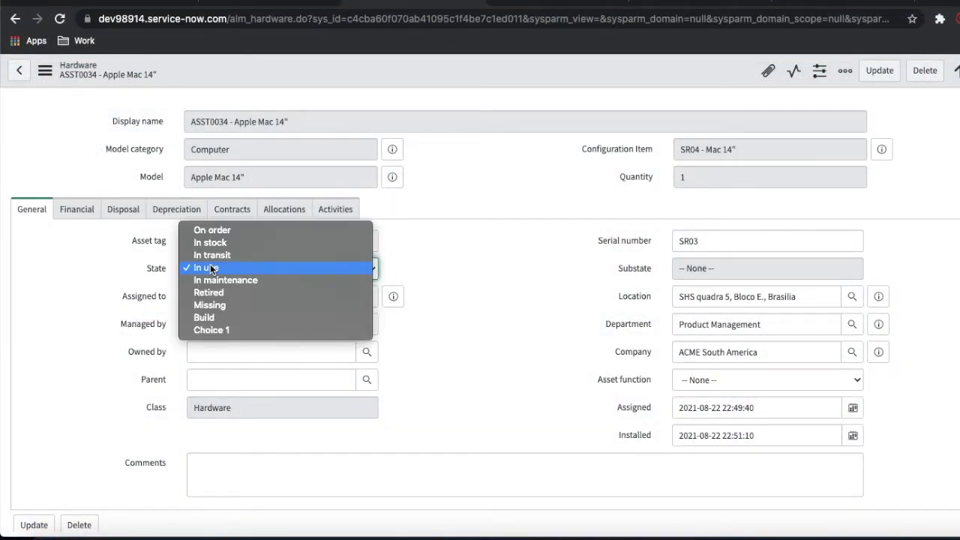
click(147, 275)
click(533, 3)
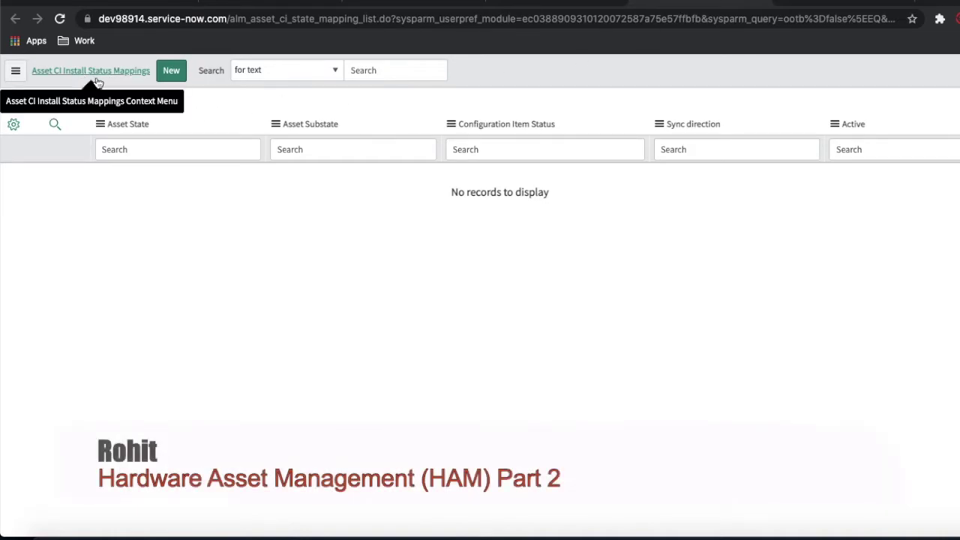
click(428, 6)
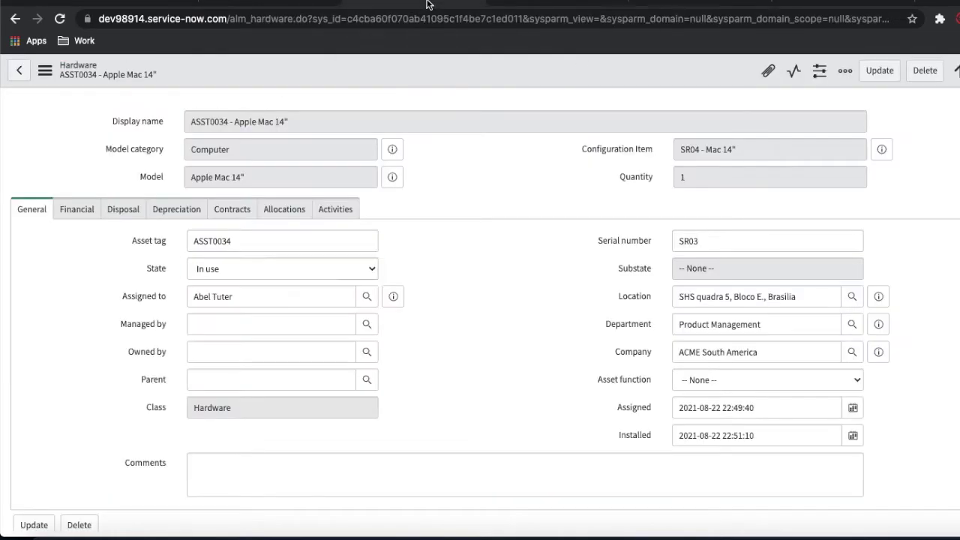
click(549, 6)
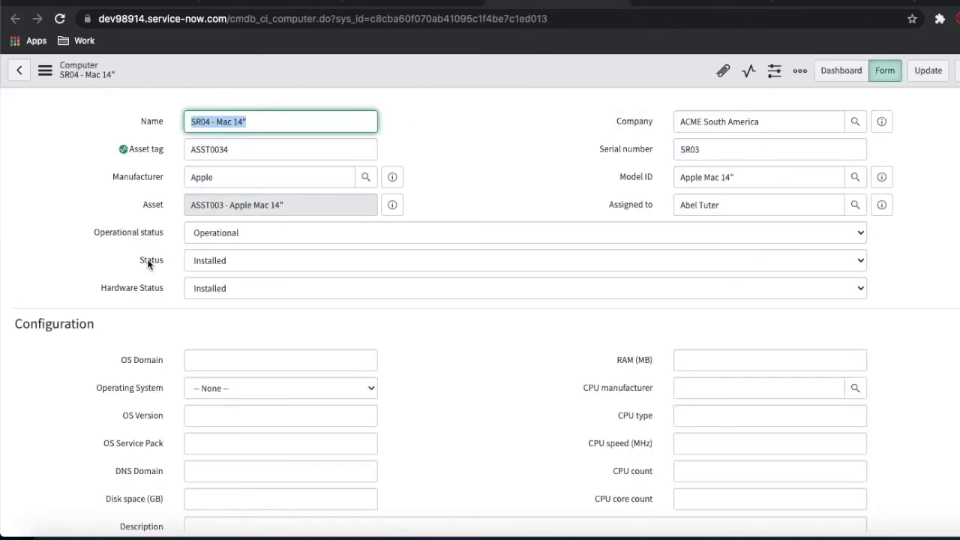
click(427, 6)
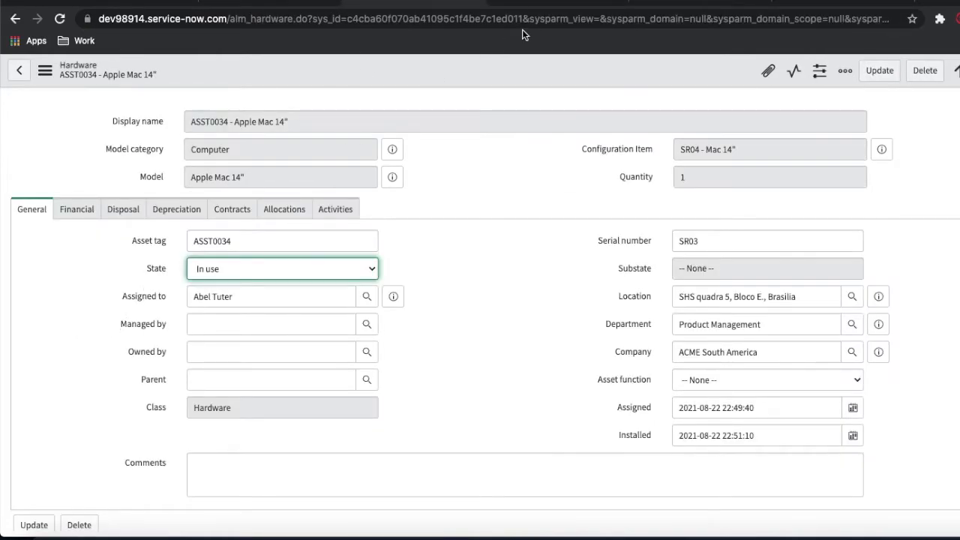
click(537, 4)
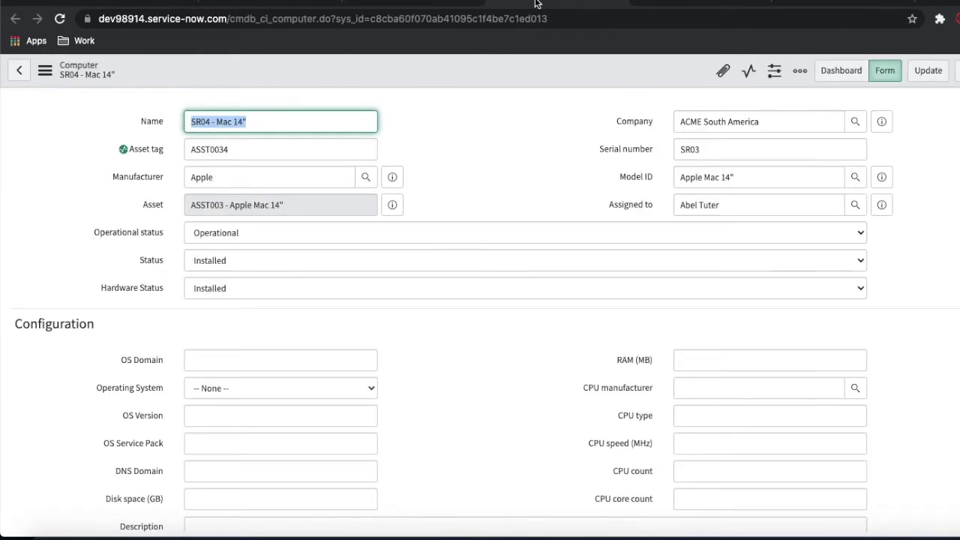
Clear the filter on the Asset CI Install Status Mappings and show only the mappings whose asset state is In use.
click(705, 9)
click(69, 102)
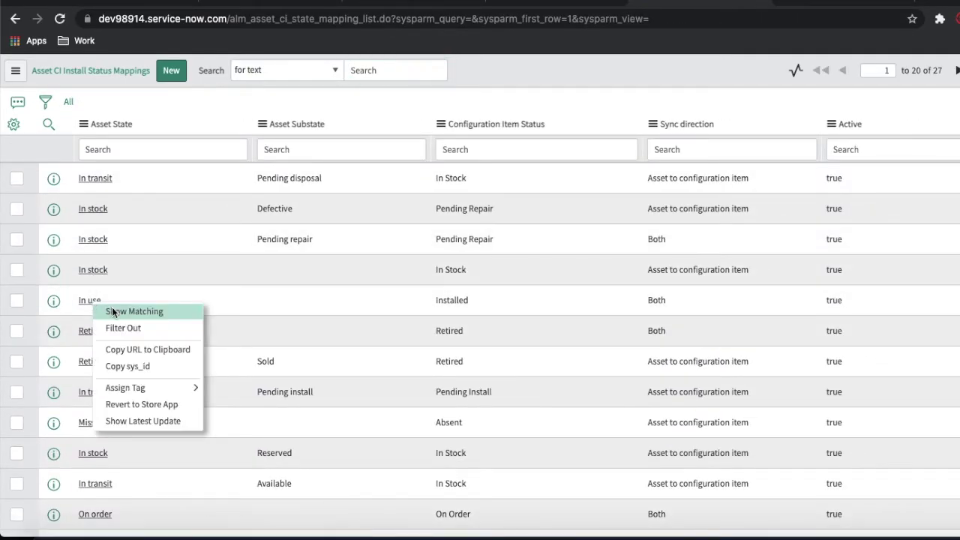
click(111, 309)
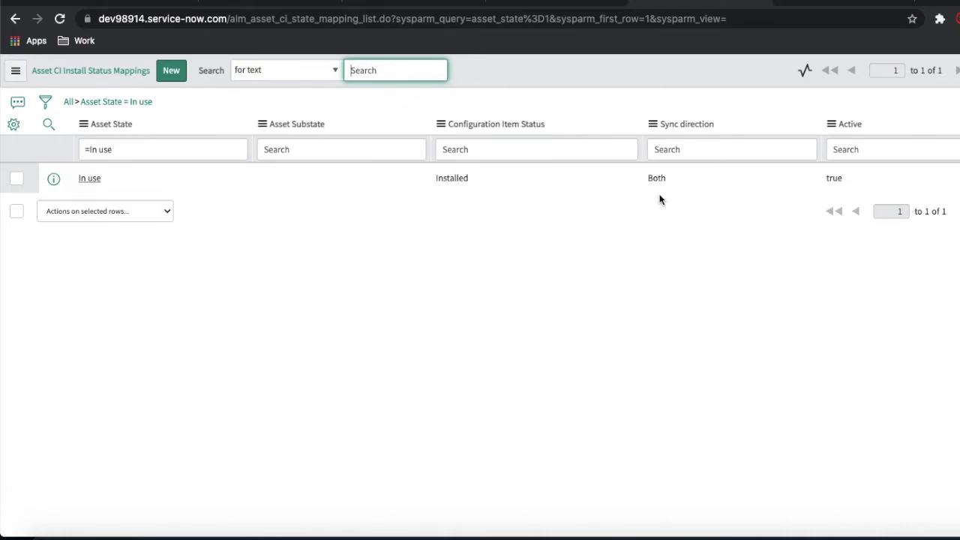
Replace the In use filter with the In stock asset state and examine the matching install status mappings.
click(69, 104)
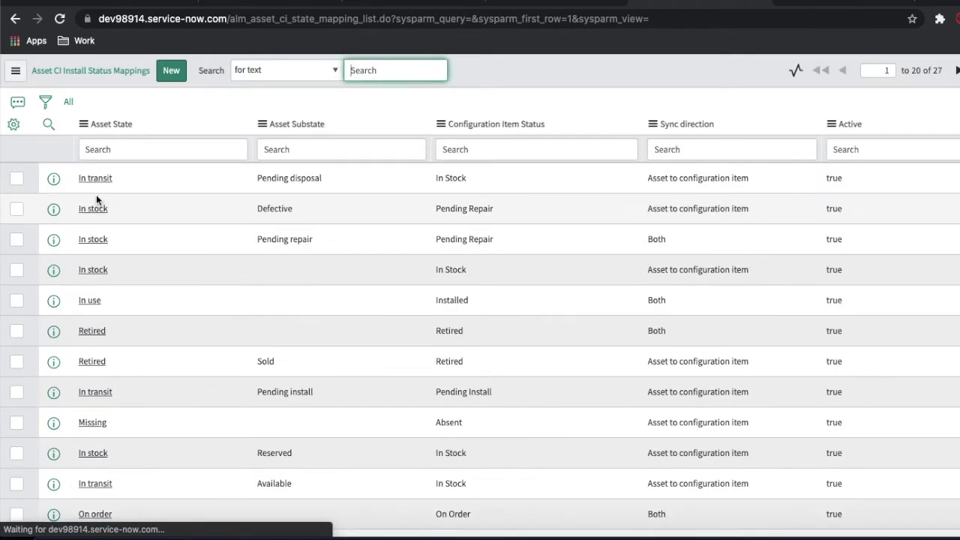
right_click(98, 207)
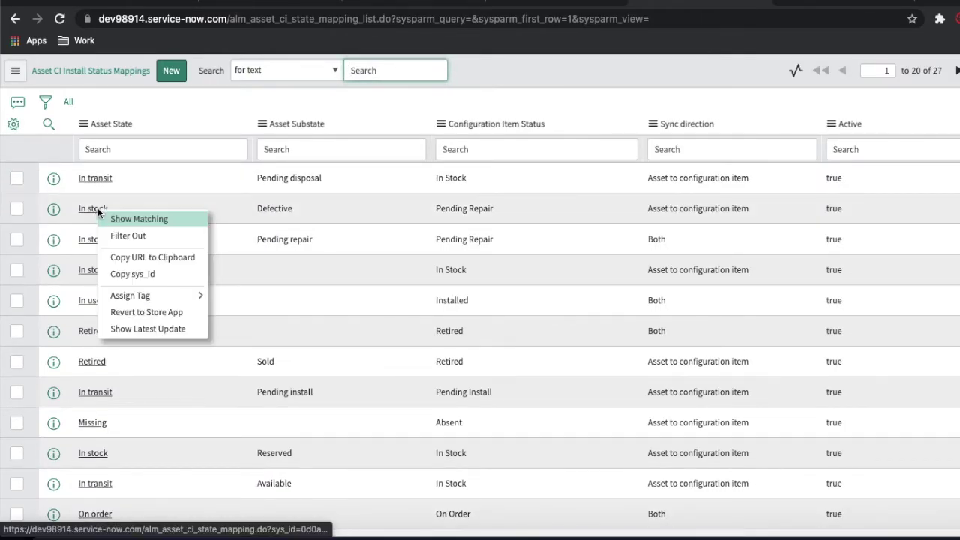
click(103, 213)
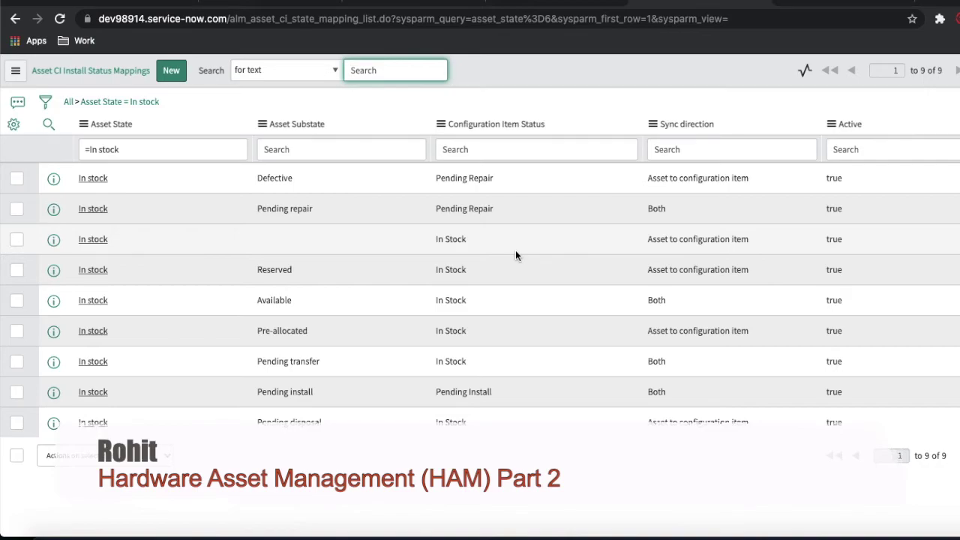
Set asset ASST0034 to state In stock with no substate and stockroom San Diego Border - Pickup/Dropoff.
click(276, 3)
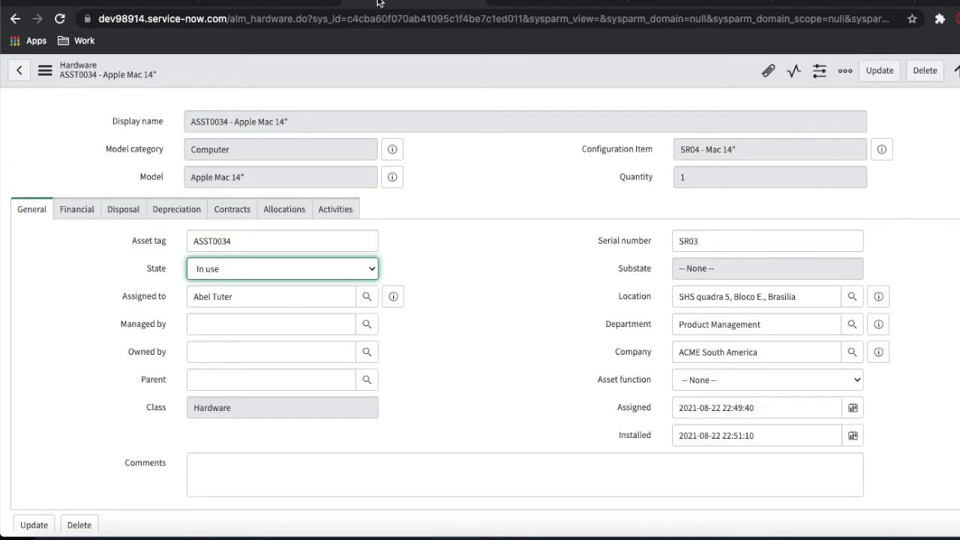
click(292, 260)
click(225, 268)
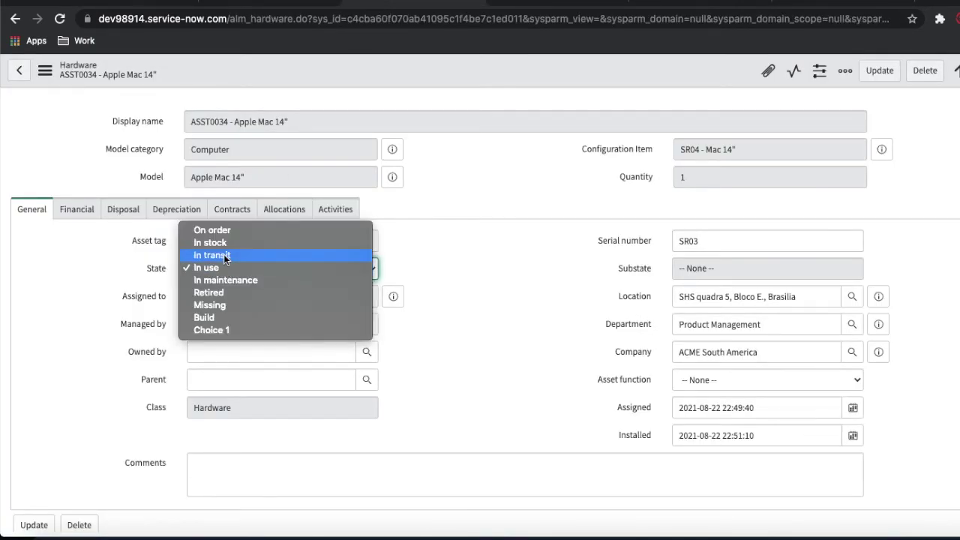
click(223, 244)
click(713, 270)
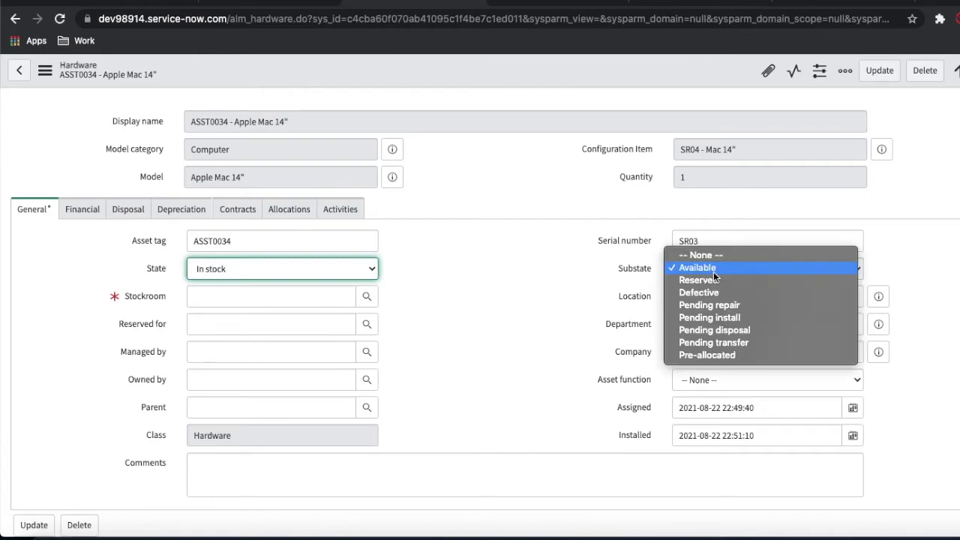
click(708, 257)
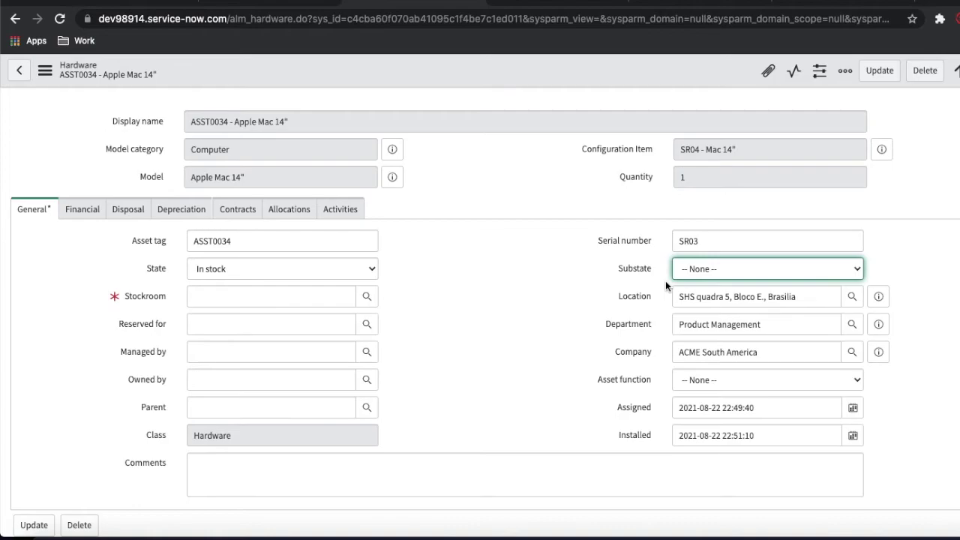
click(365, 297)
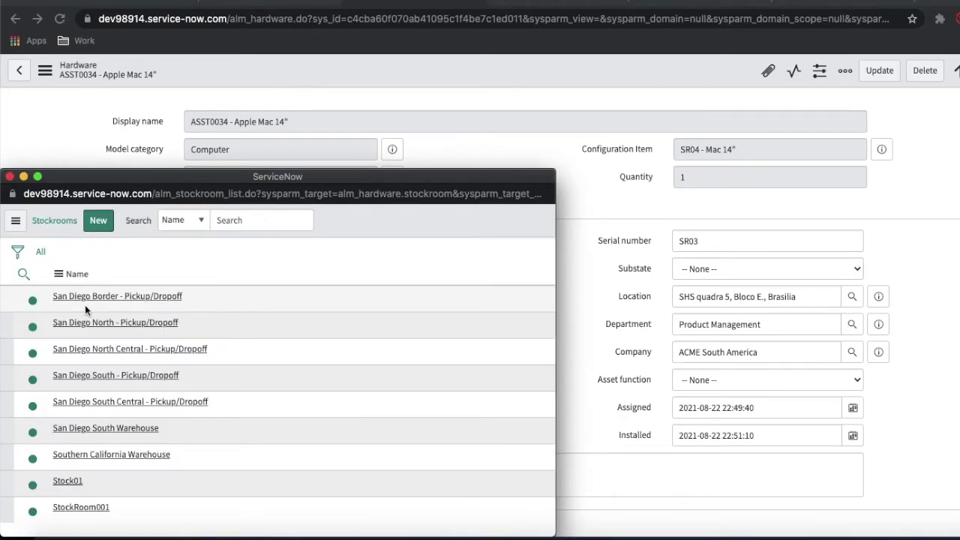
click(88, 325)
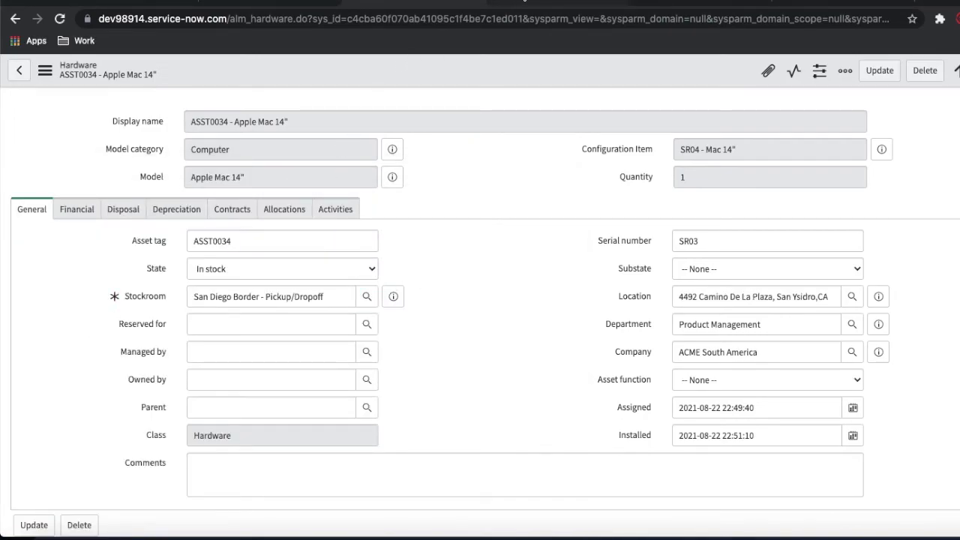
Save asset ASST0034 and check the Status and Hardware Status on the SR04 - Mac 14" computer record.
click(524, 4)
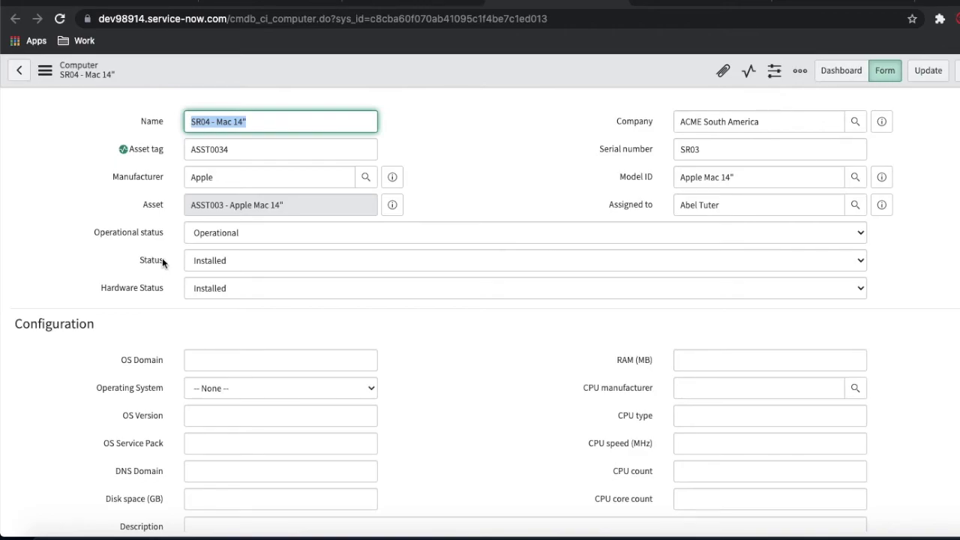
click(389, 4)
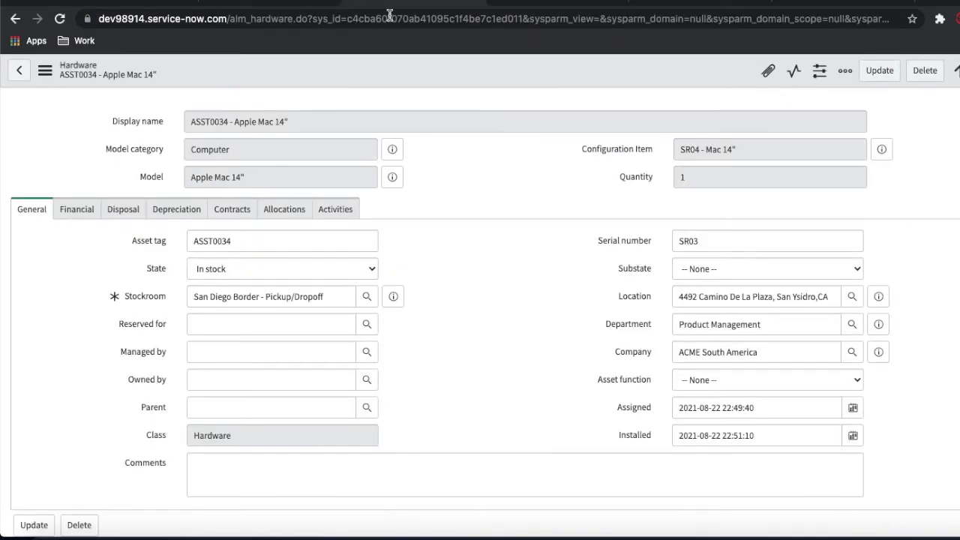
right_click(377, 68)
click(383, 73)
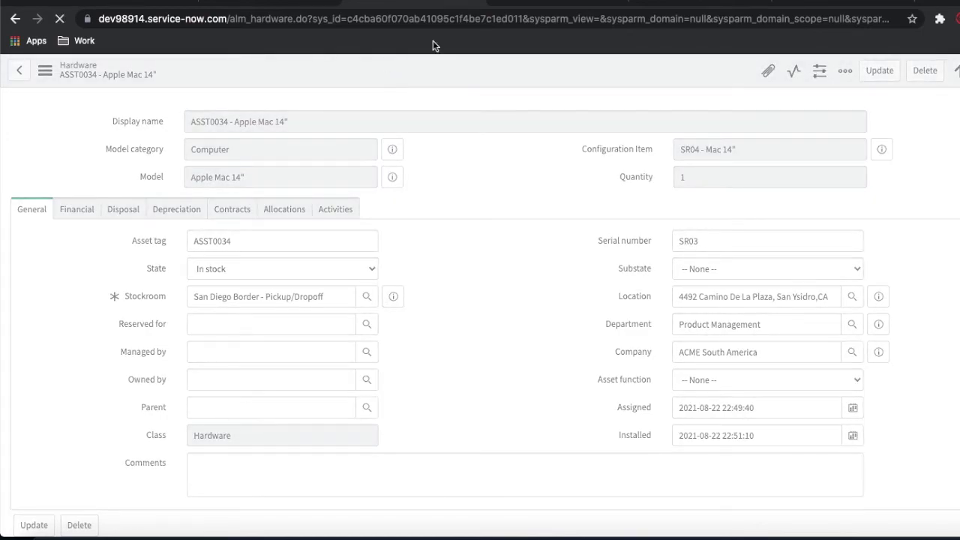
click(544, 4)
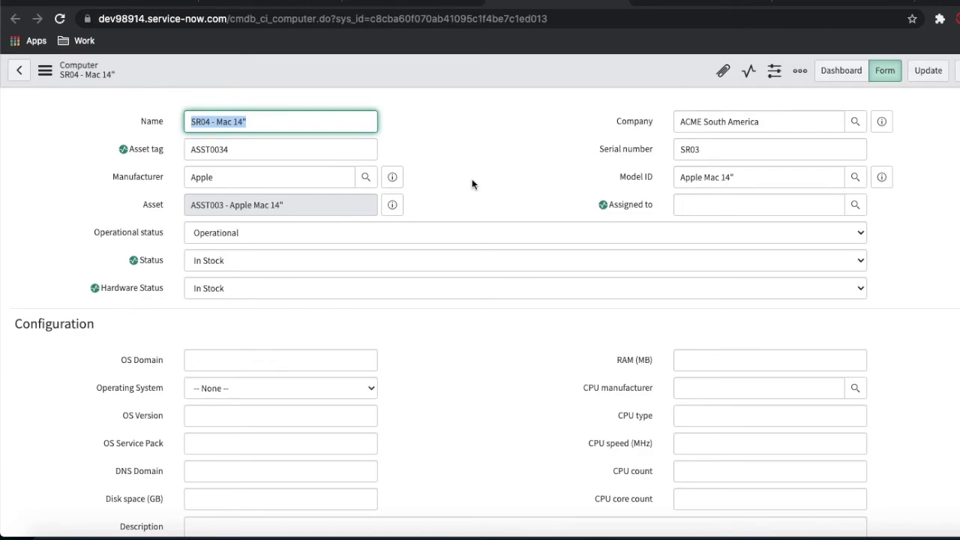
Clear the out-of-the-box filter on the Asset CI Hardware State Mappings and examine the In stock mapping that has no substate.
click(827, 5)
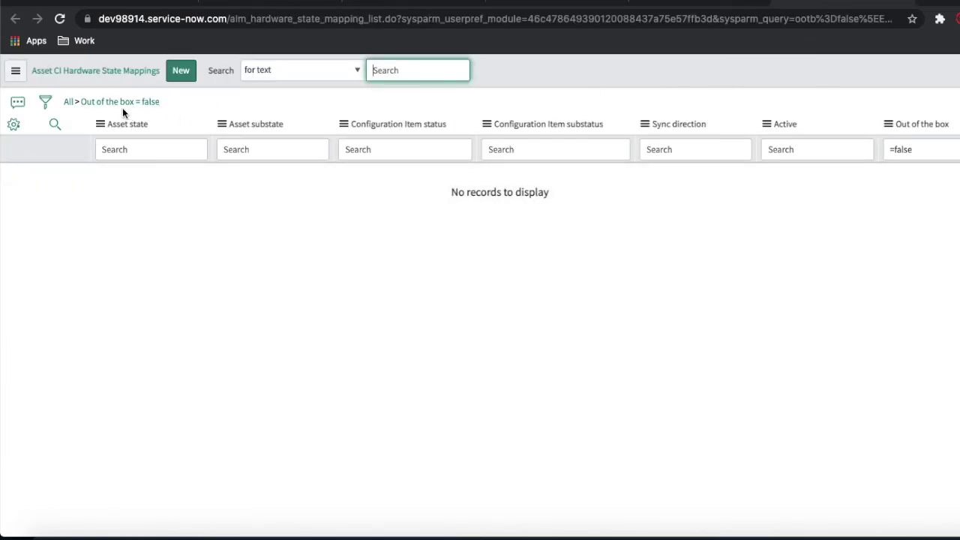
click(68, 103)
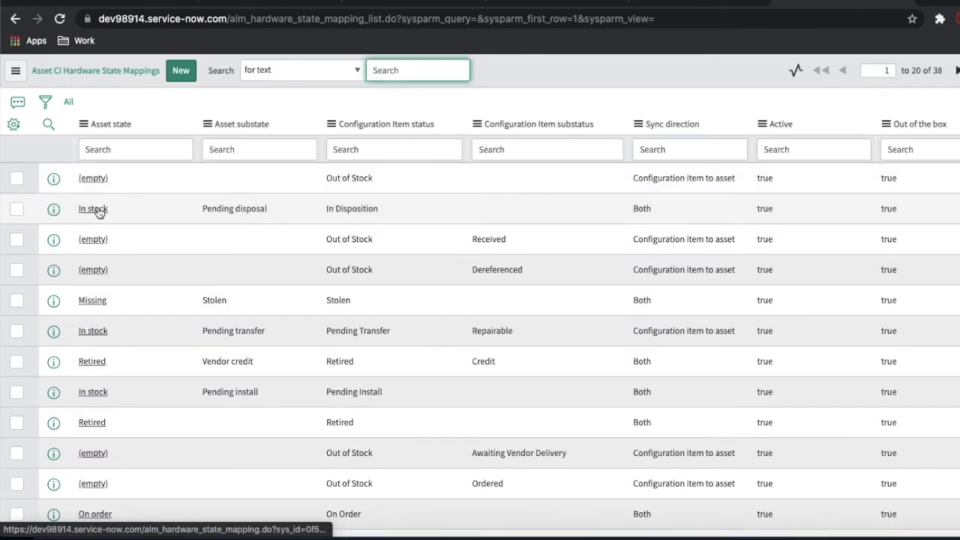
right_click(95, 209)
click(111, 216)
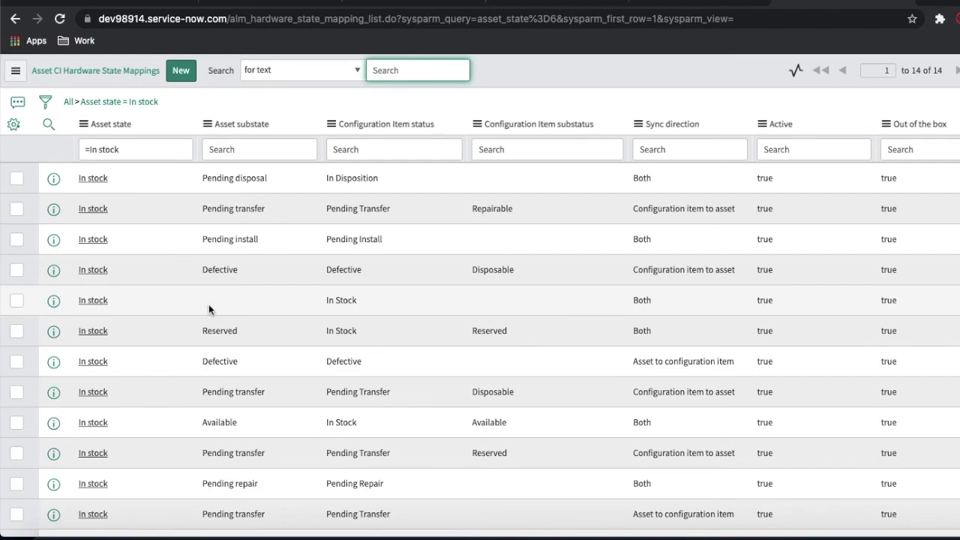
double_click(209, 304)
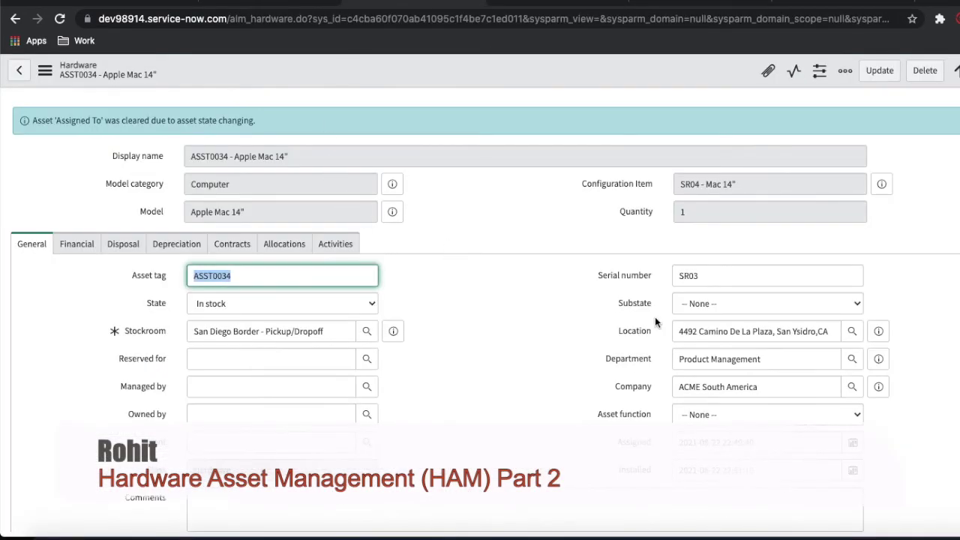
Set the substate of asset ASST0034 to Defective and save the record while staying on its form.
click(711, 303)
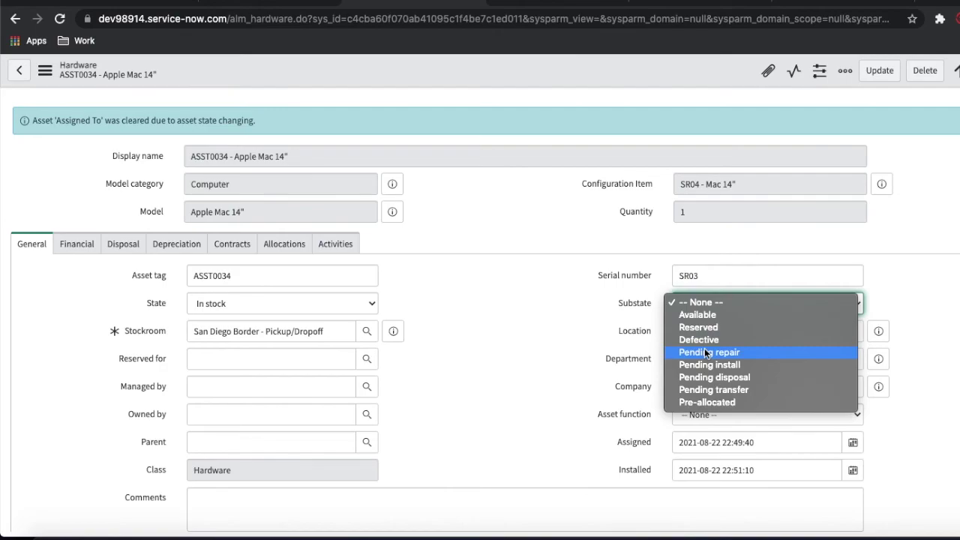
click(707, 339)
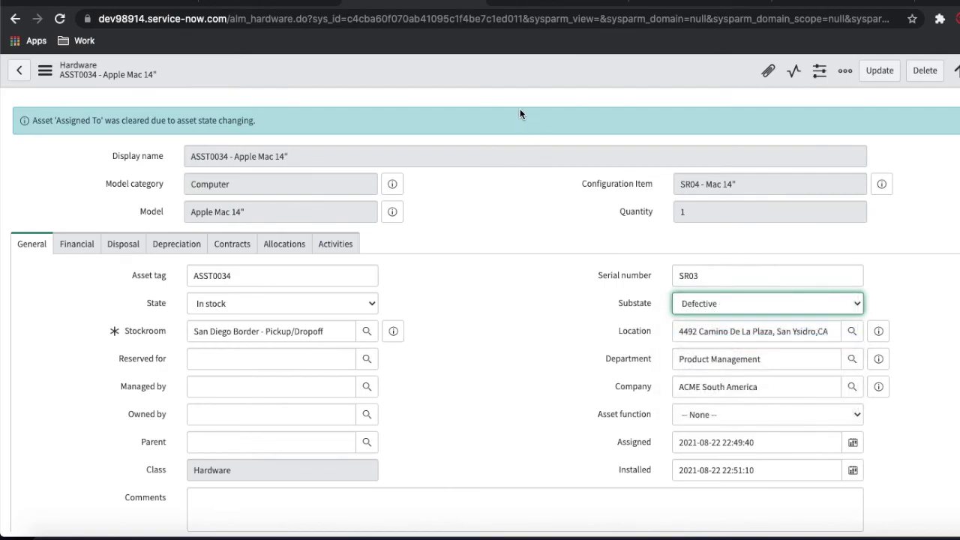
right_click(491, 70)
click(493, 76)
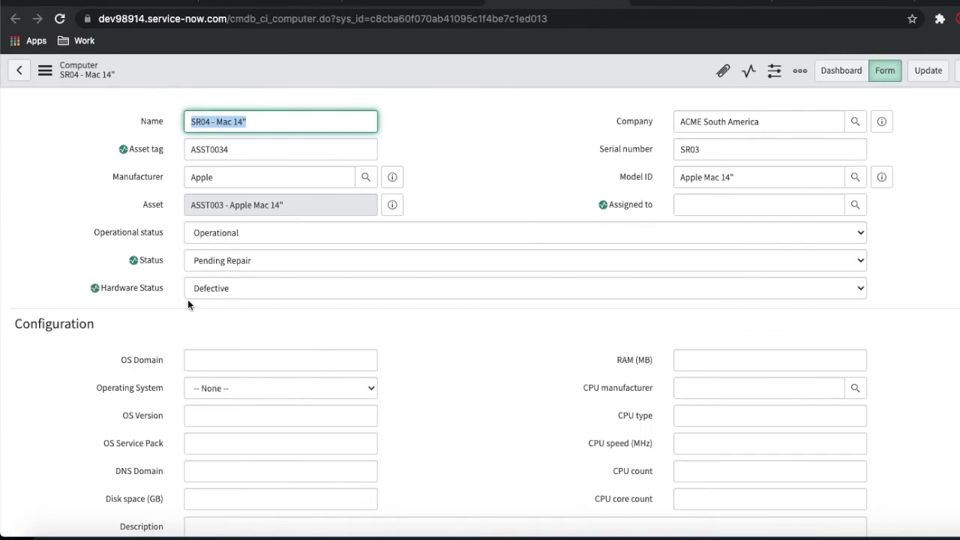
Examine the In stock mapping with substate Defective in the Asset CI Hardware State Mappings and in the Asset CI Install Status Mappings.
click(834, 11)
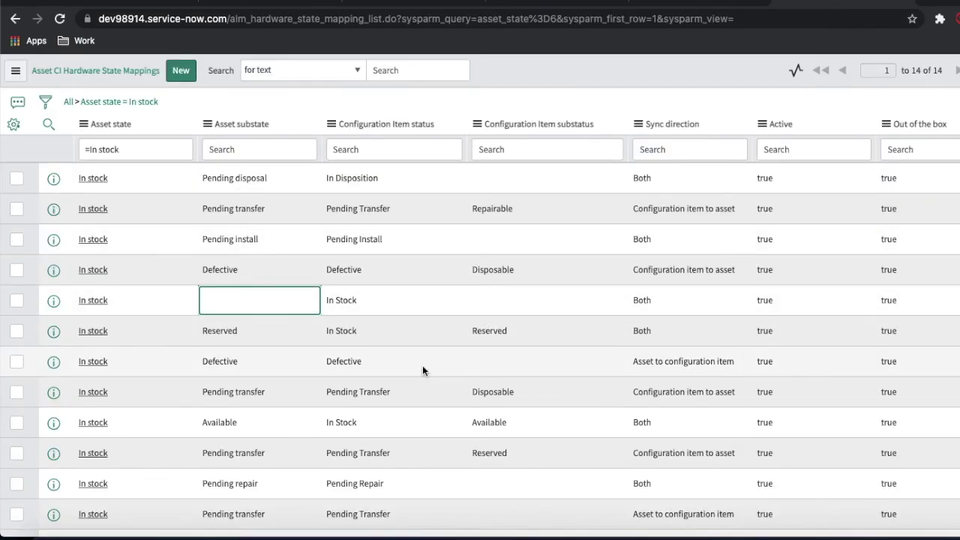
click(230, 363)
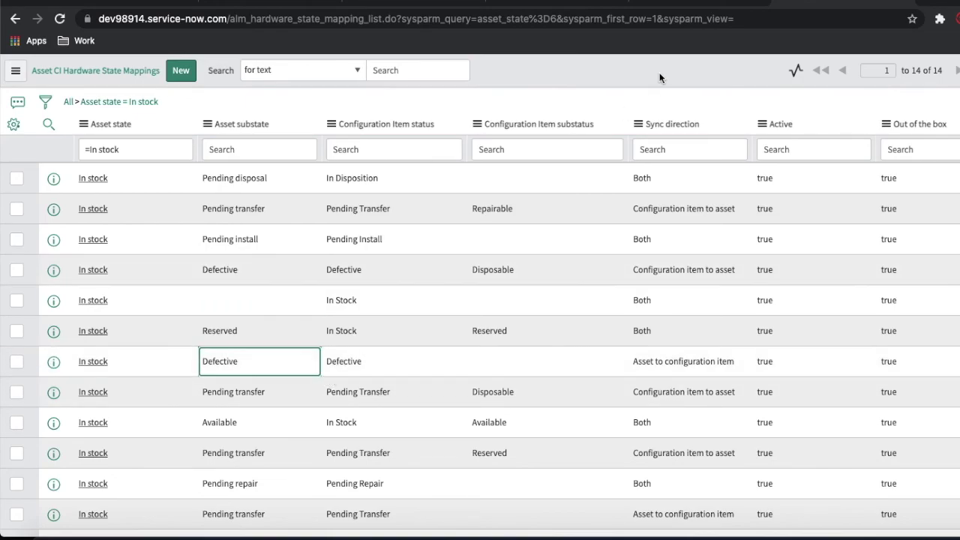
click(651, 4)
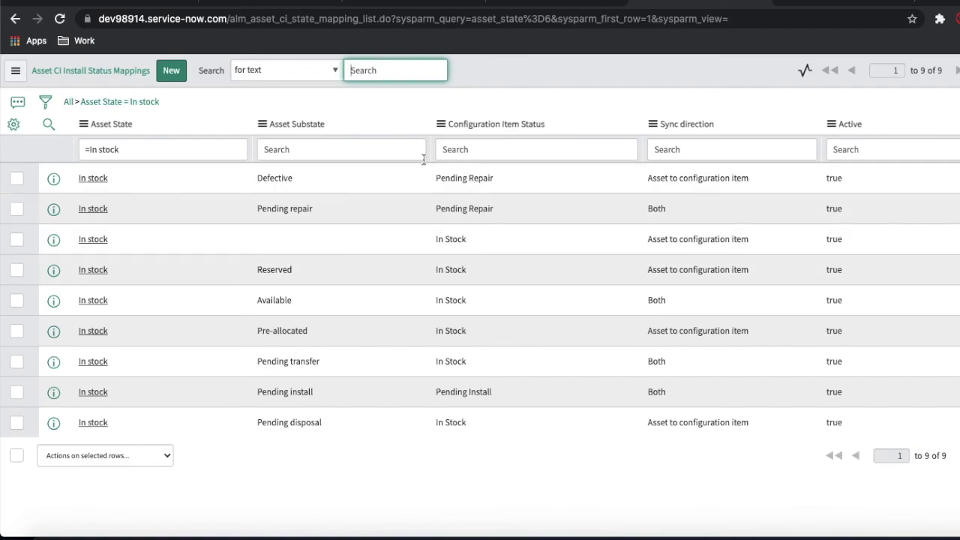
Review the State and Substate on asset ASST0034 against the mapping lists and the Status fields of the SR04 - Mac 14" computer record.
click(403, 6)
click(517, 6)
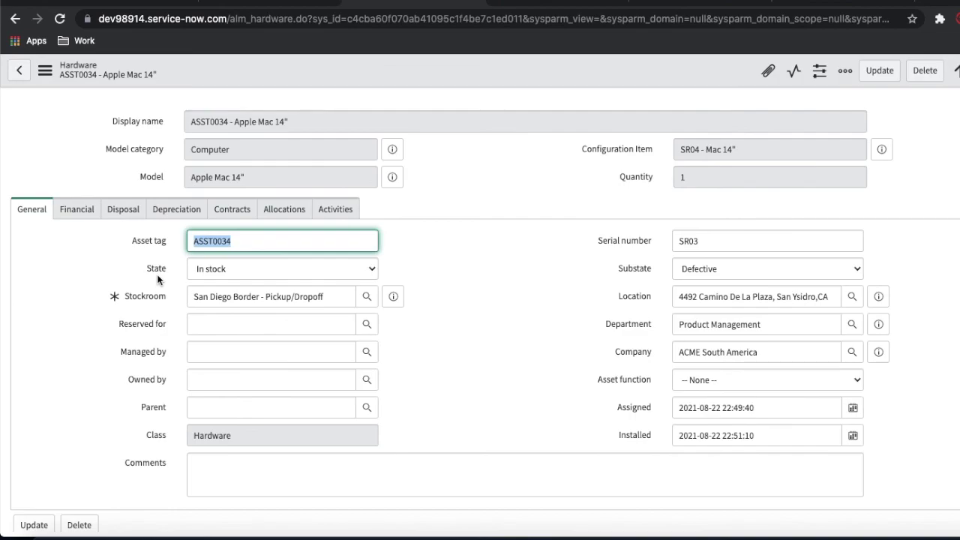
click(686, 4)
click(801, 4)
click(547, 8)
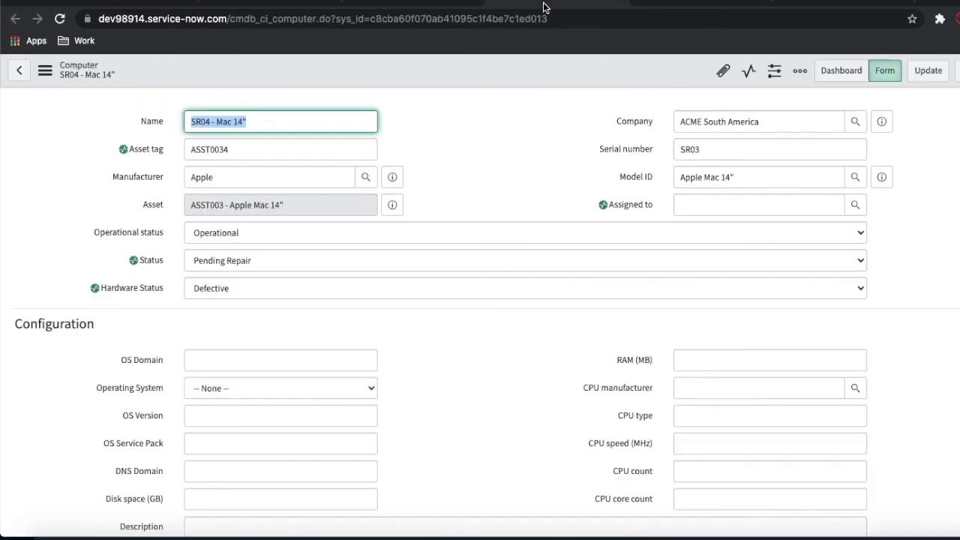